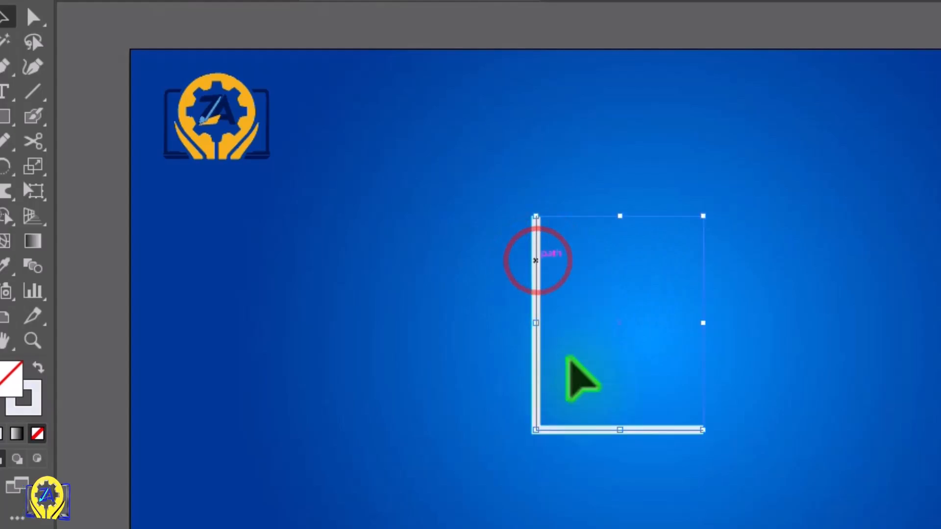
Slightly round the corner of the L-shaped path and shorten its horizontal segment
click(35, 18)
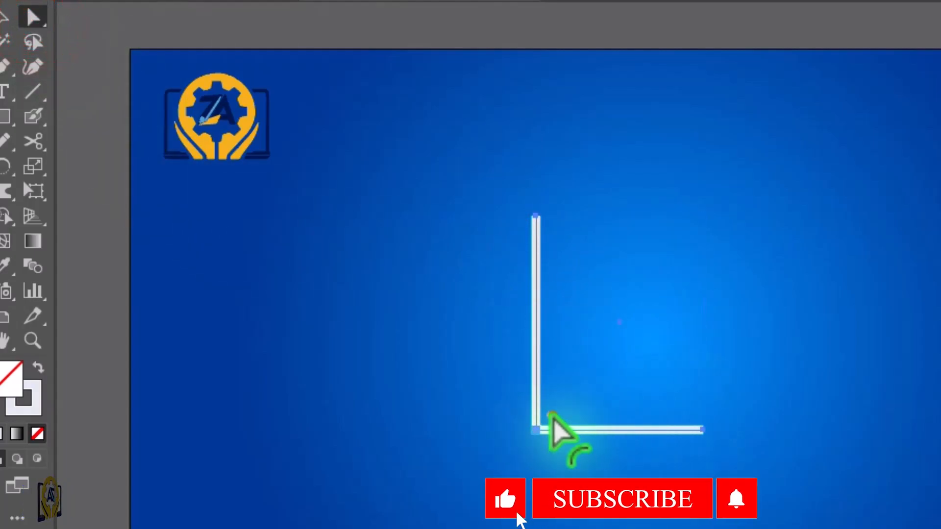
mouse_move(550, 416)
mouse_down()
mouse_move(560, 412)
mouse_move(543, 414)
mouse_up()
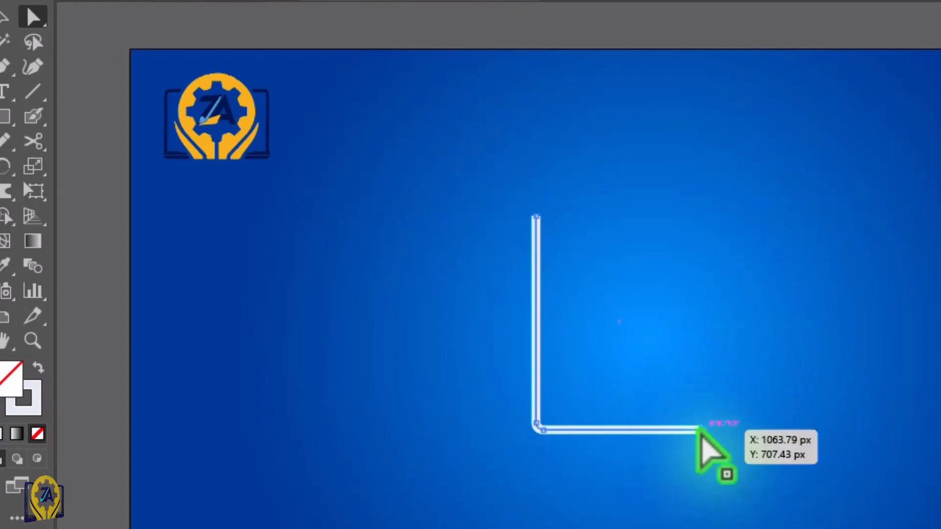
drag(702, 430, 647, 430)
Give the L-shaped path's stroke round caps
key(v)
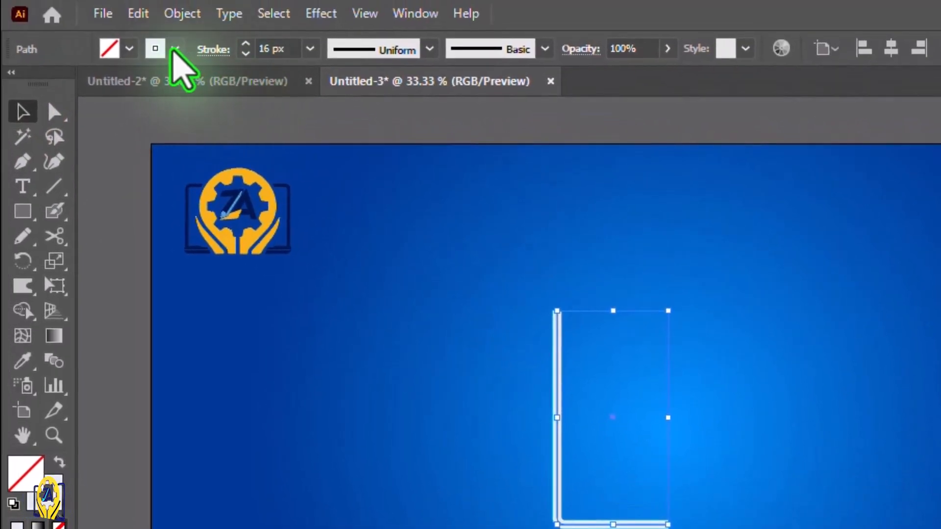
click(212, 49)
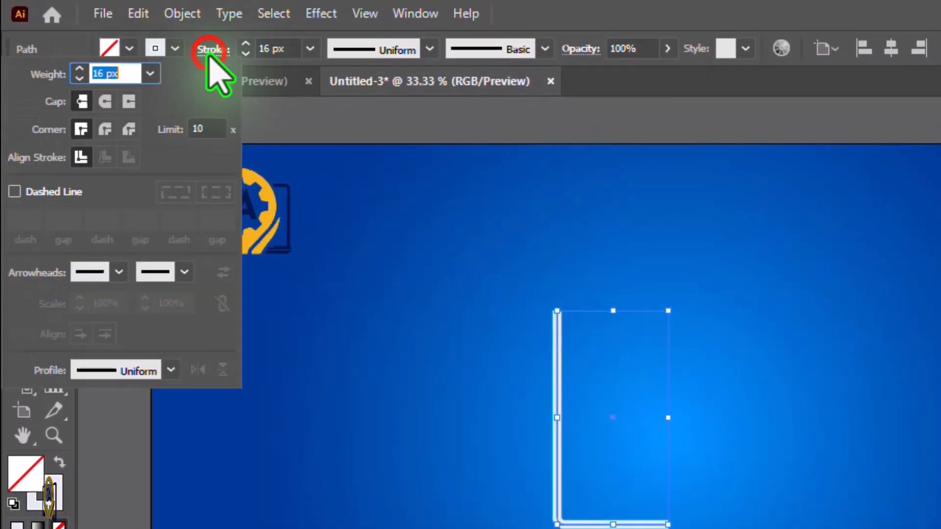
click(99, 98)
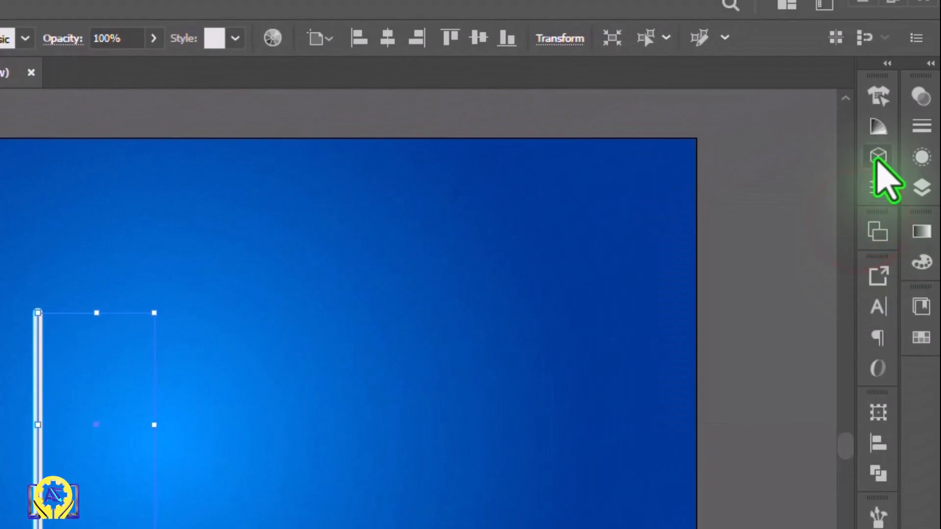
Revolve the L-shaped path around its right edge into a 3D cup, then narrow it and tilt it to a flatter view
click(877, 157)
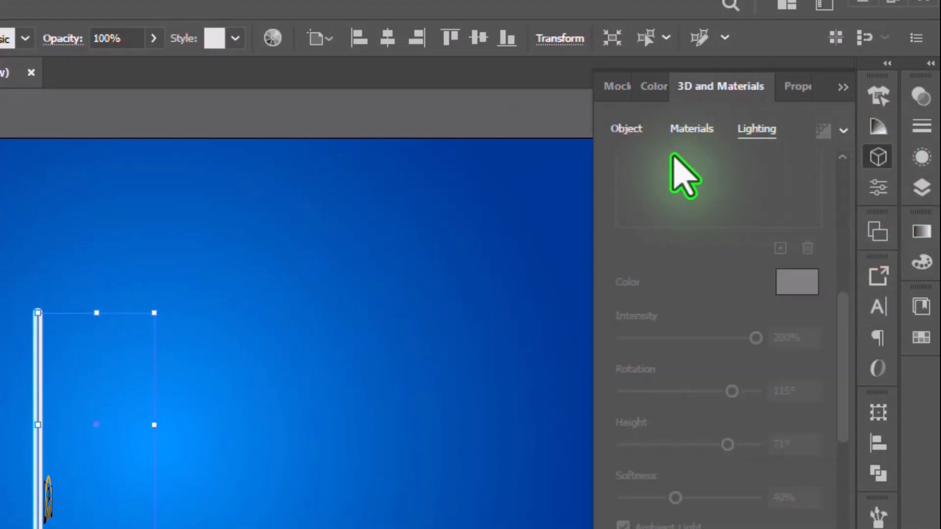
click(628, 129)
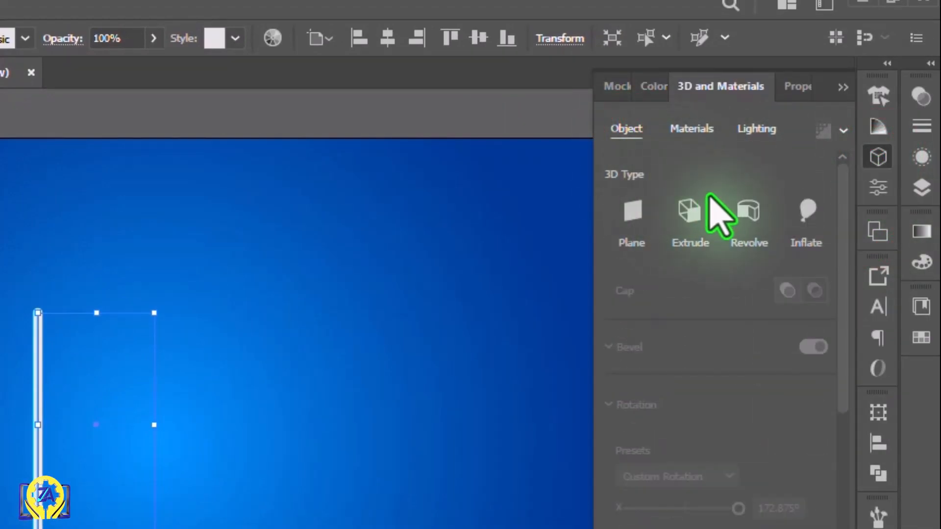
click(743, 216)
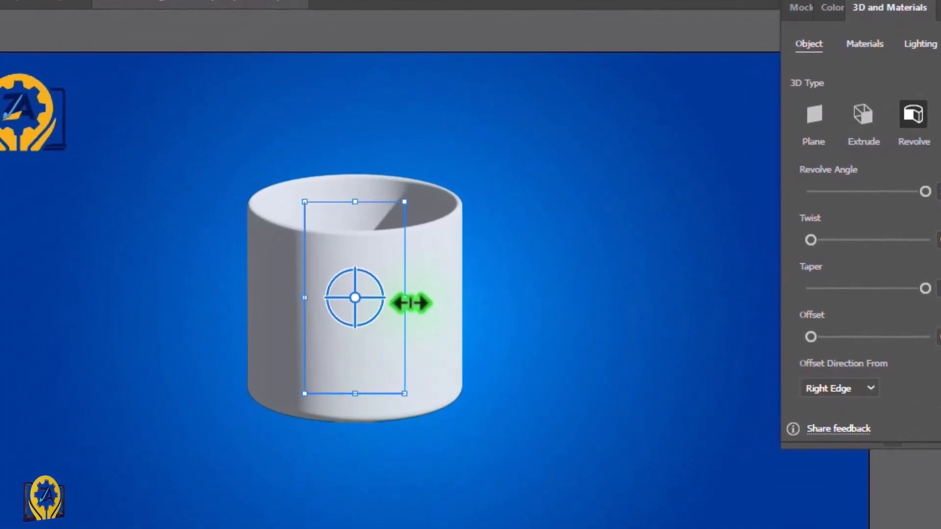
drag(406, 298, 340, 301)
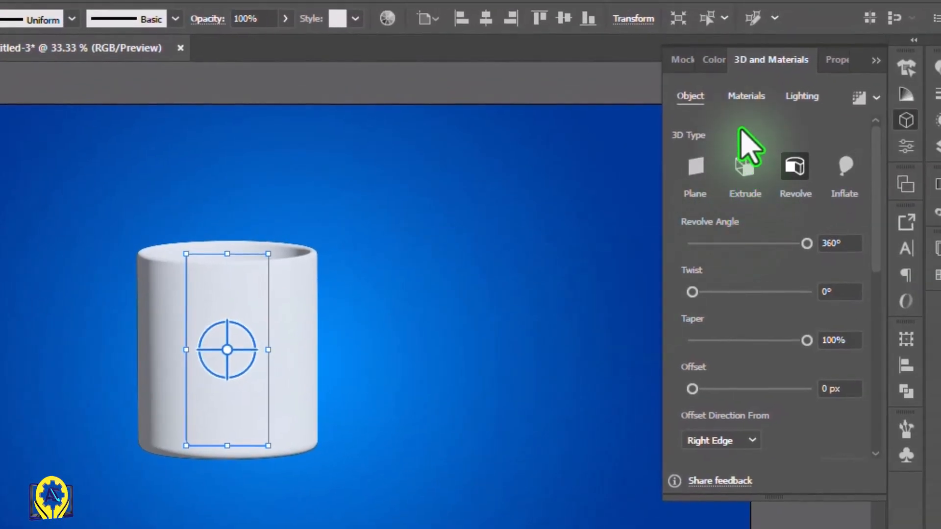
Set the cup material's roughness to 0 and its metallic value to about 0.07
click(742, 96)
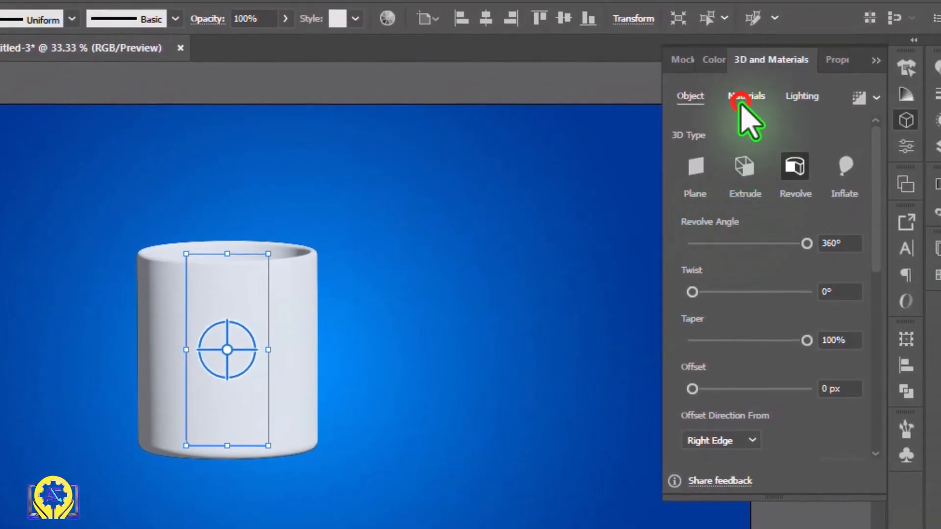
drag(729, 386, 677, 397)
drag(688, 432, 695, 432)
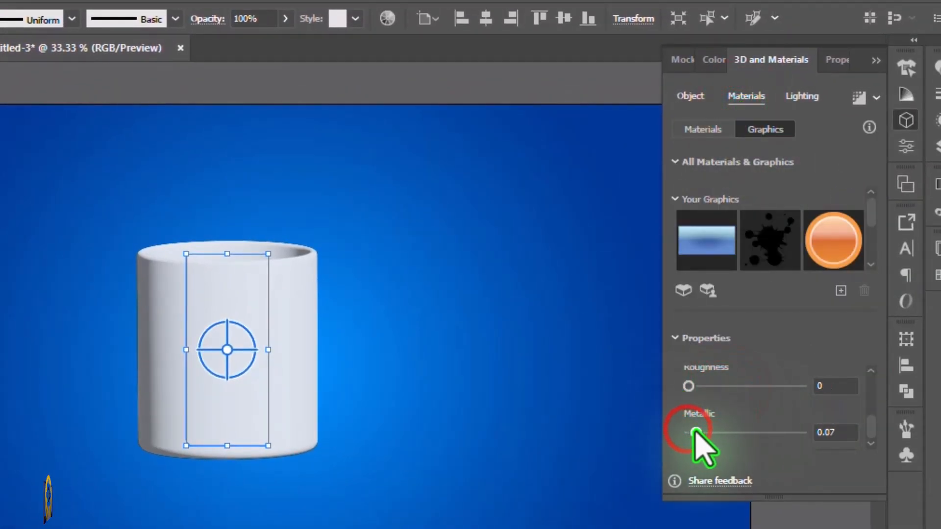
Set the cup's light to 88% intensity, 104° rotation, 58° height and 100% softness
click(797, 97)
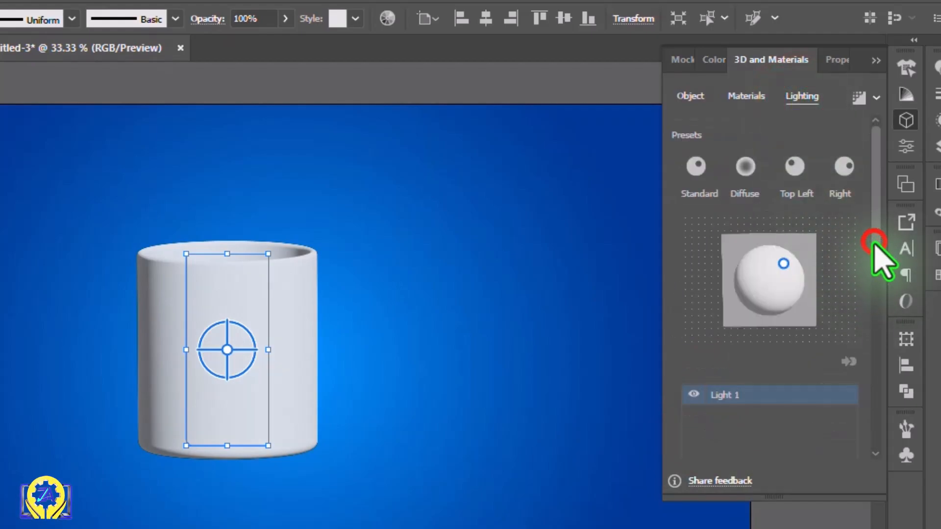
drag(873, 243, 875, 361)
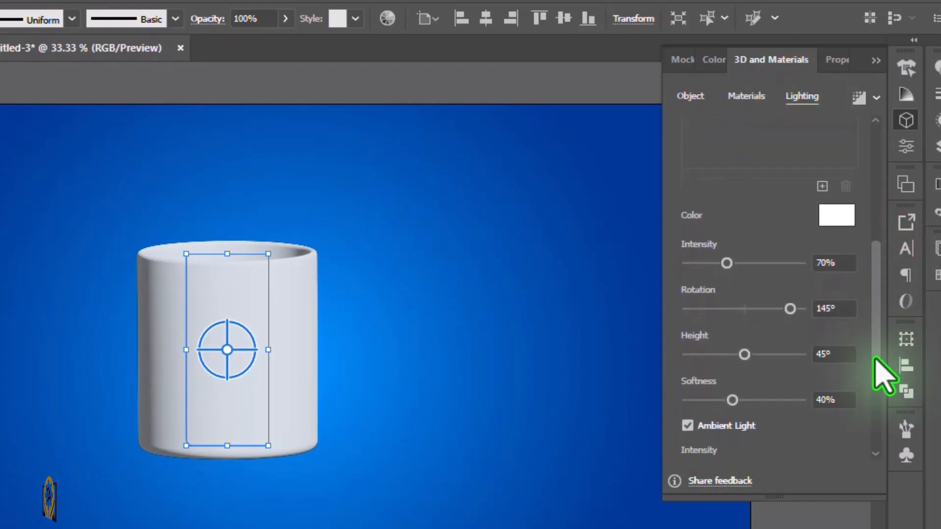
drag(727, 264, 737, 264)
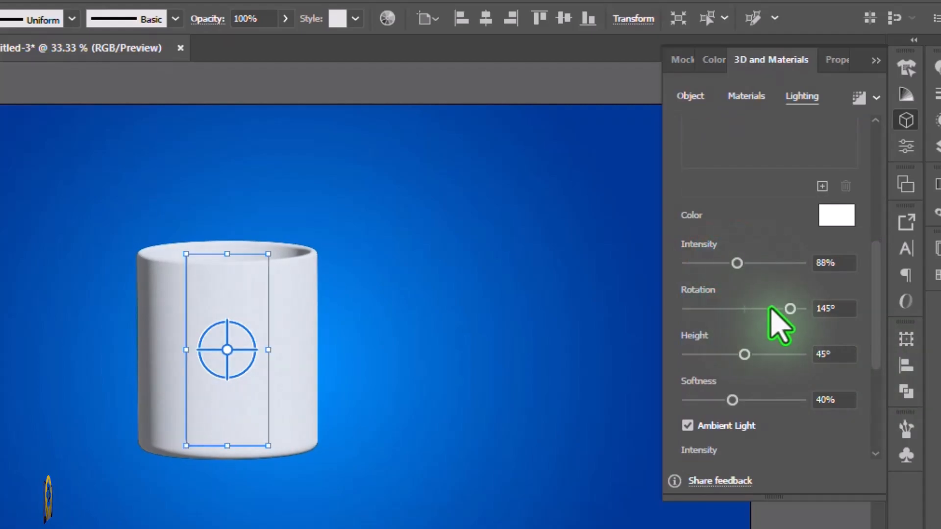
drag(790, 310, 774, 308)
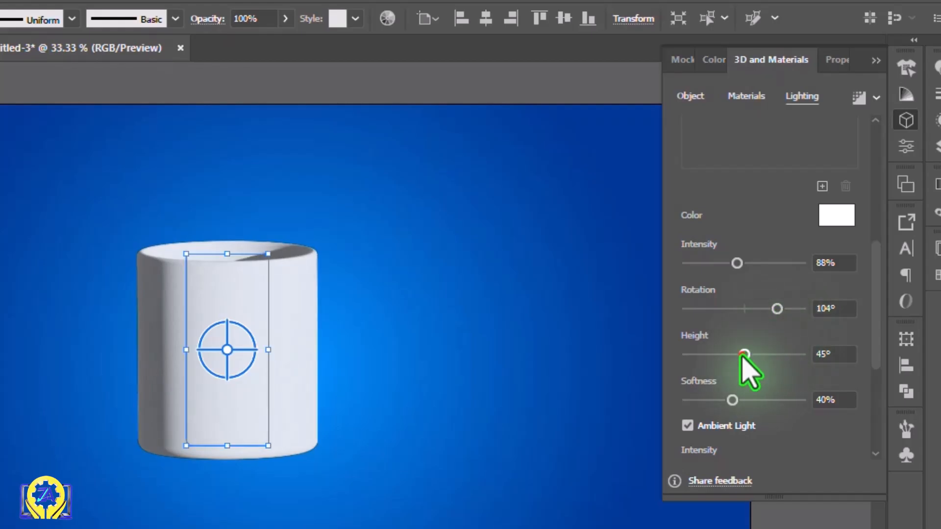
drag(744, 354, 760, 355)
drag(731, 397, 801, 400)
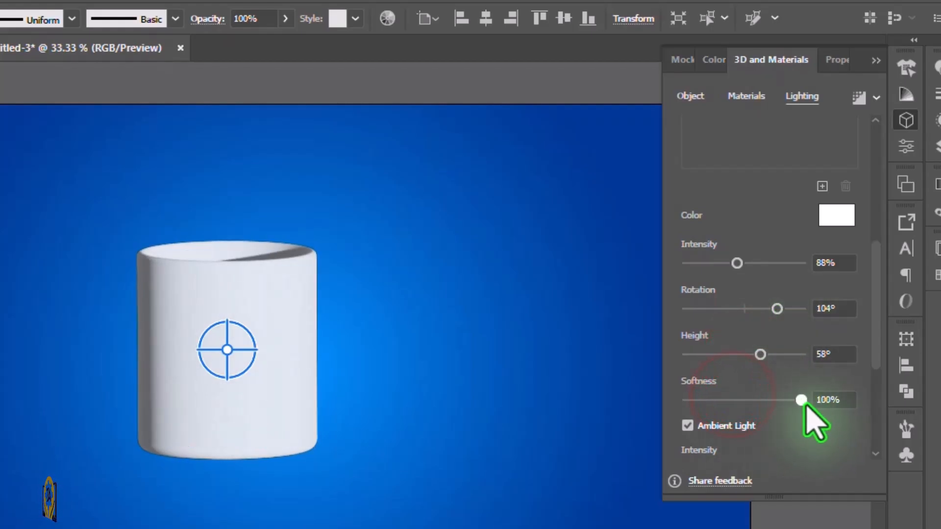
Raise the cup's ambient light intensity to 73% and deselect the cup
drag(877, 363, 876, 390)
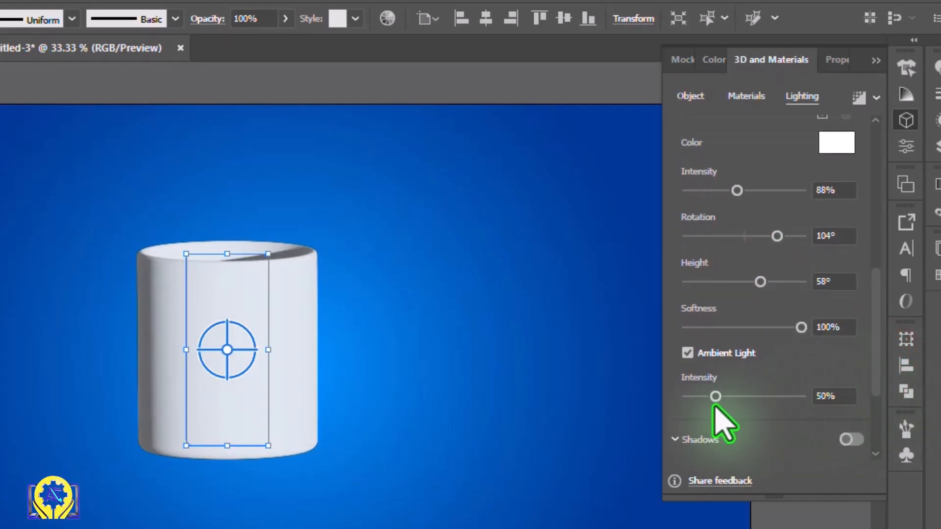
drag(717, 397, 728, 397)
click(416, 274)
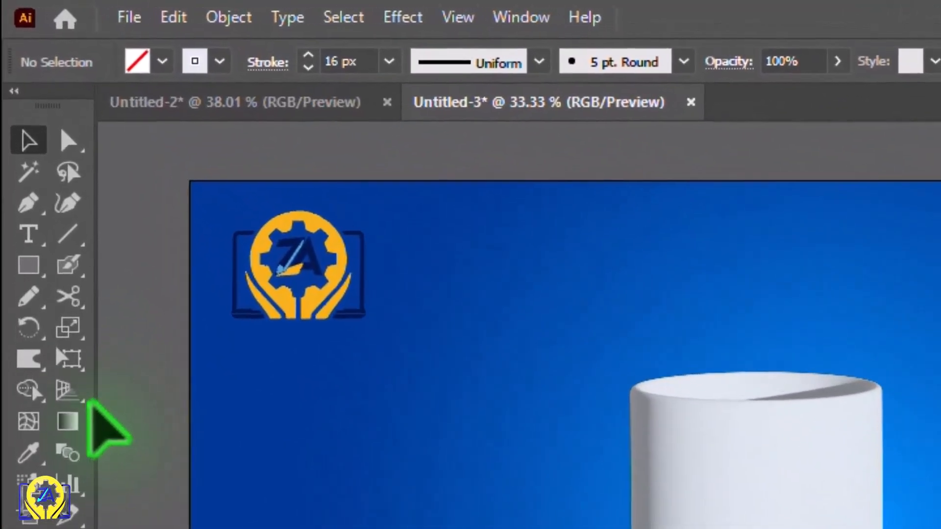
Draw a small upright rectangle beside the cup's right side and delete its left edge to leave an open handle shape
click(15, 141)
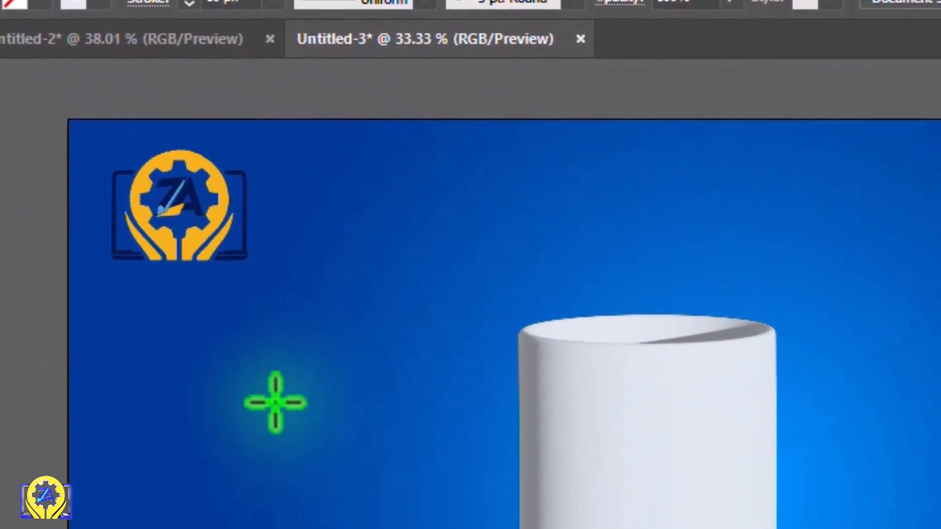
drag(515, 183, 602, 293)
click(72, 234)
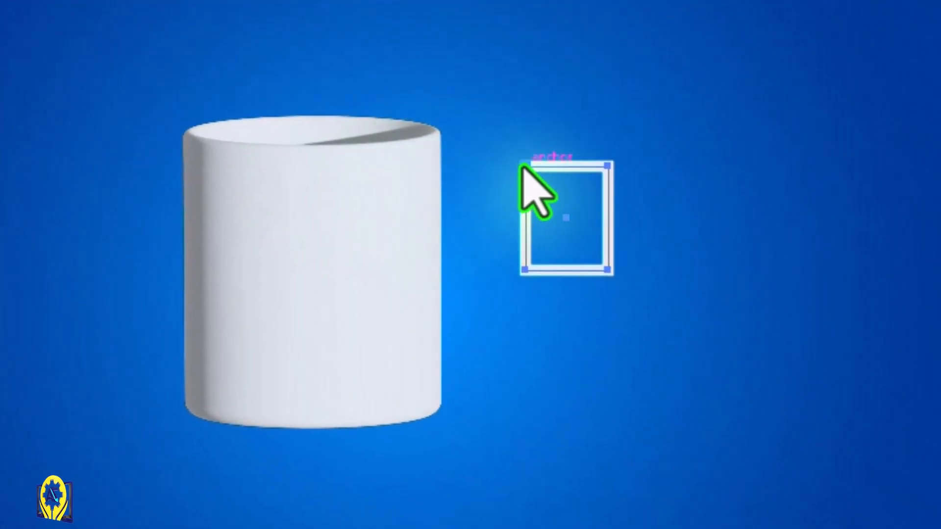
click(525, 166)
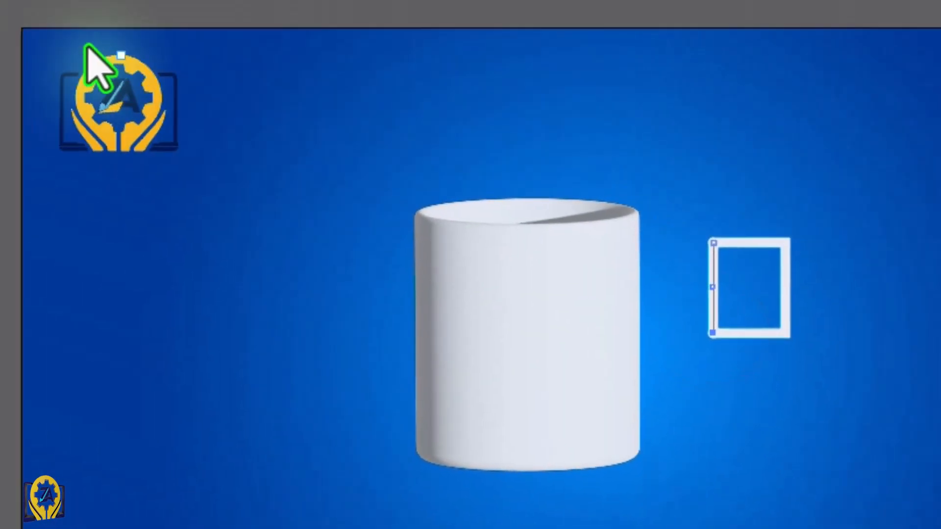
click(19, 38)
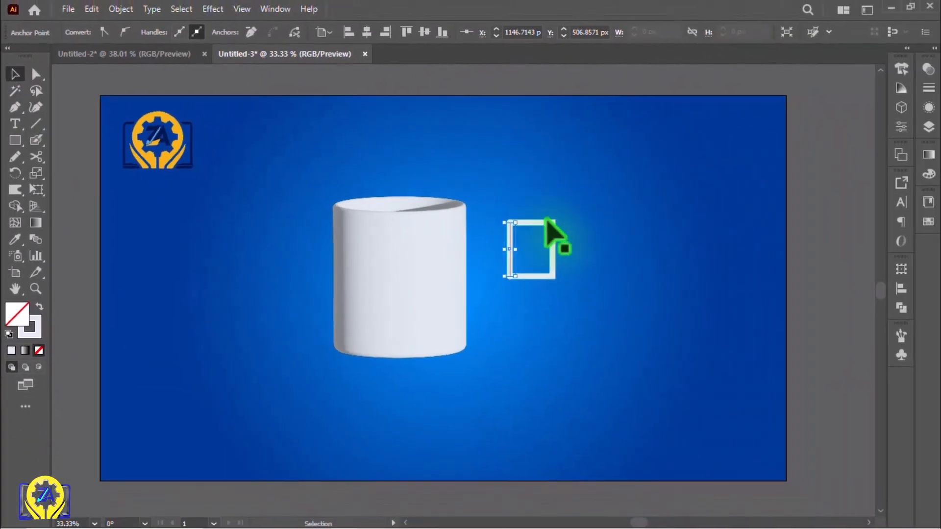
click(553, 234)
key(Delete)
Round the handle path's two outer corners, the upper one to about 18 px and the lower one into a wide curve
scroll(537, 263, up, 1)
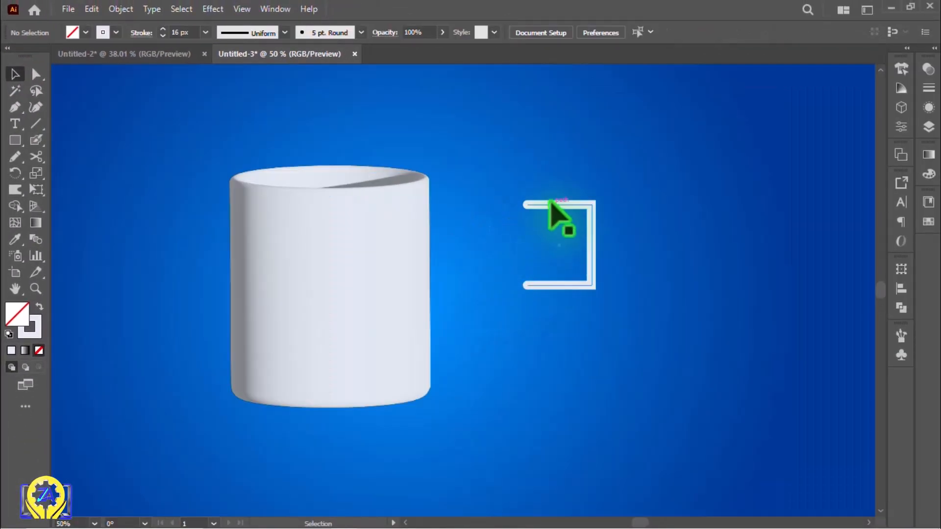
click(550, 206)
click(36, 74)
drag(579, 277, 582, 220)
click(15, 74)
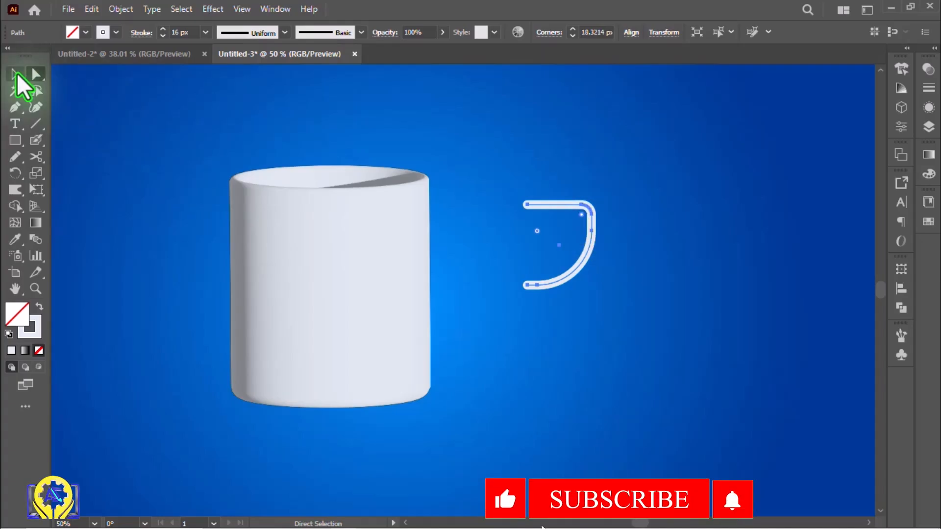
Extrude the handle path in 3D with a depth of 20 px
click(882, 155)
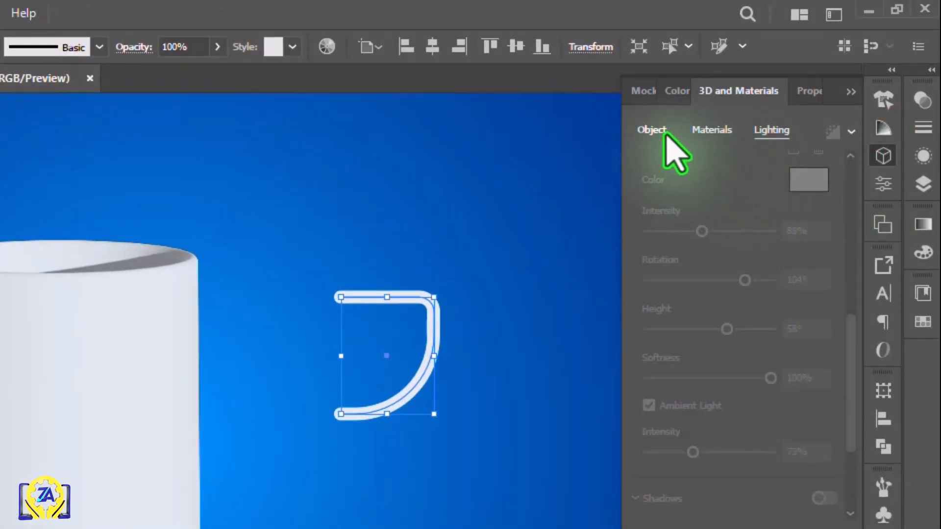
click(657, 130)
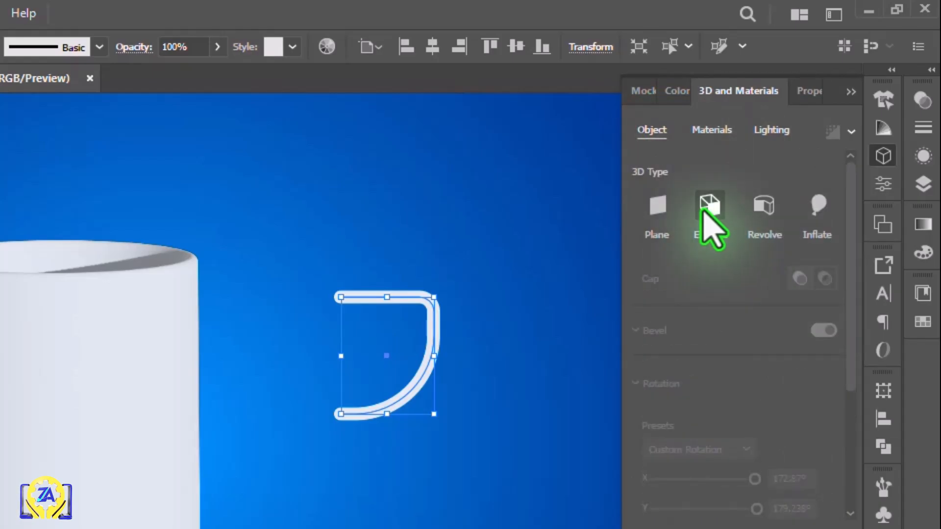
click(709, 206)
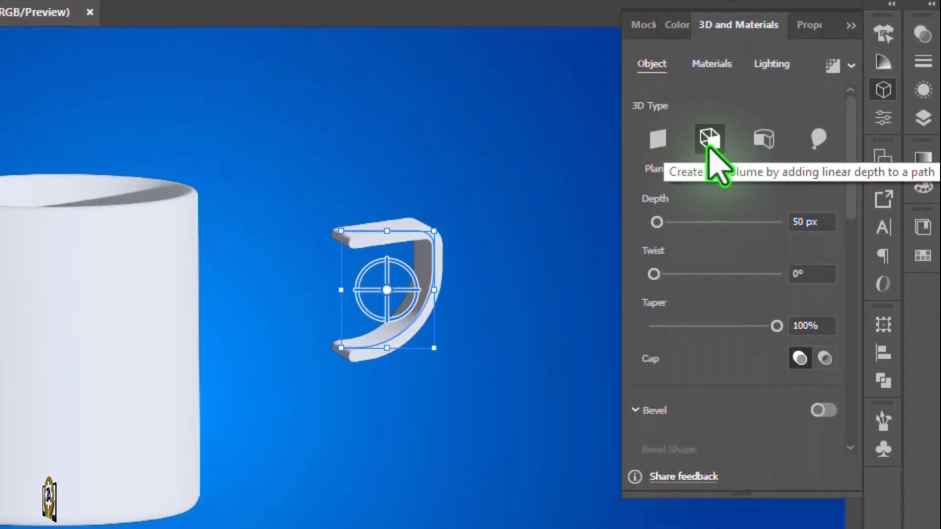
click(804, 221)
text(2)
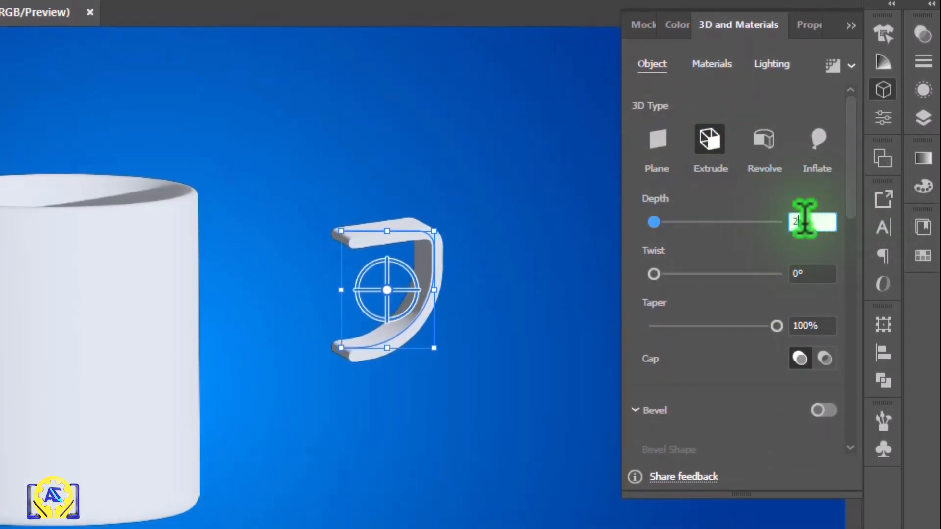
text(0)
key(Return)
Add a Round bevel to the handle with 70% width and 71% height, applied to both sides
drag(851, 208, 858, 276)
click(819, 224)
click(764, 284)
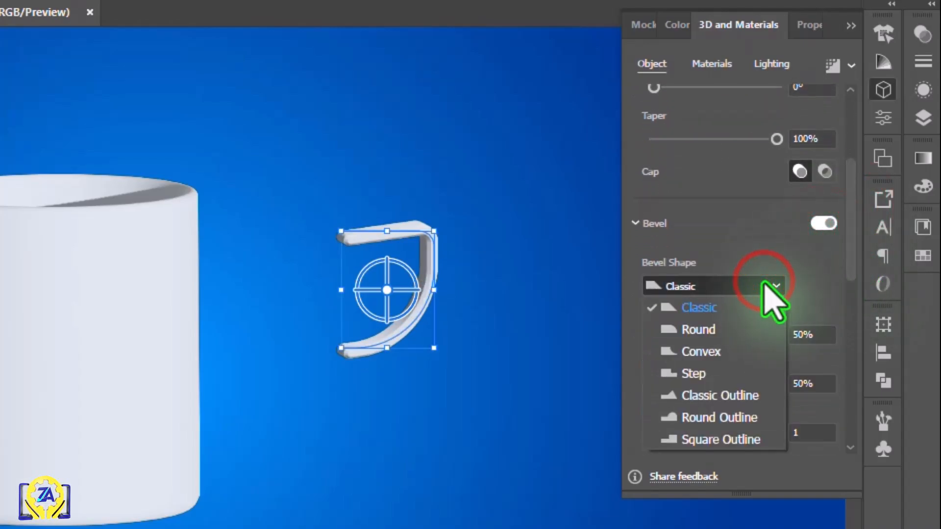
click(705, 329)
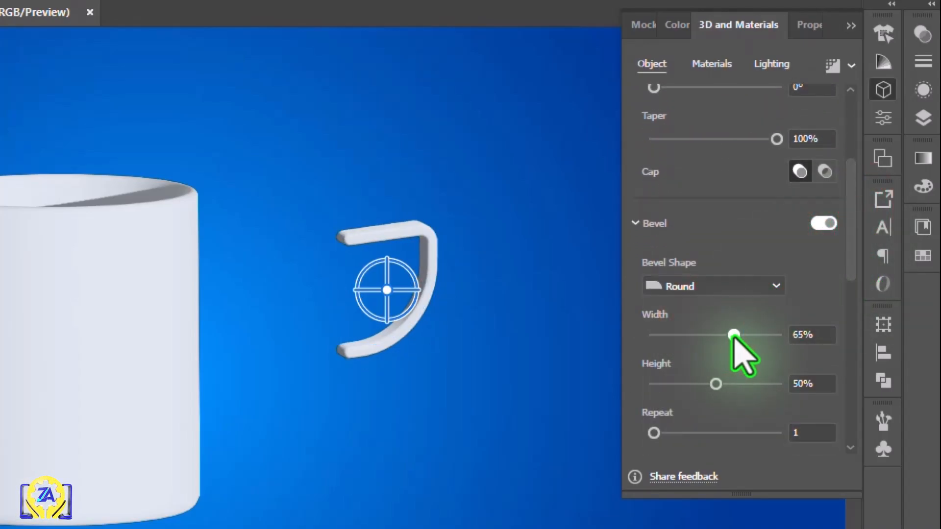
drag(734, 335, 739, 335)
drag(716, 383, 734, 384)
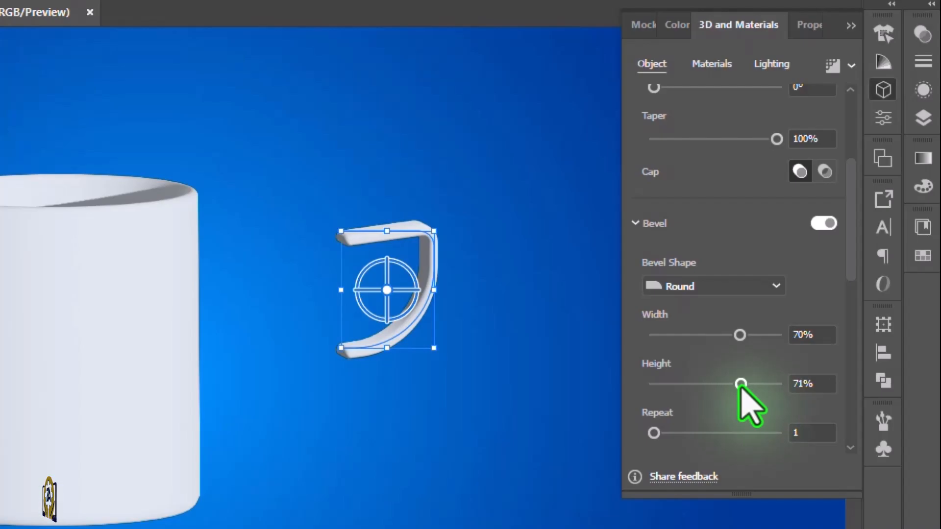
drag(852, 263, 852, 321)
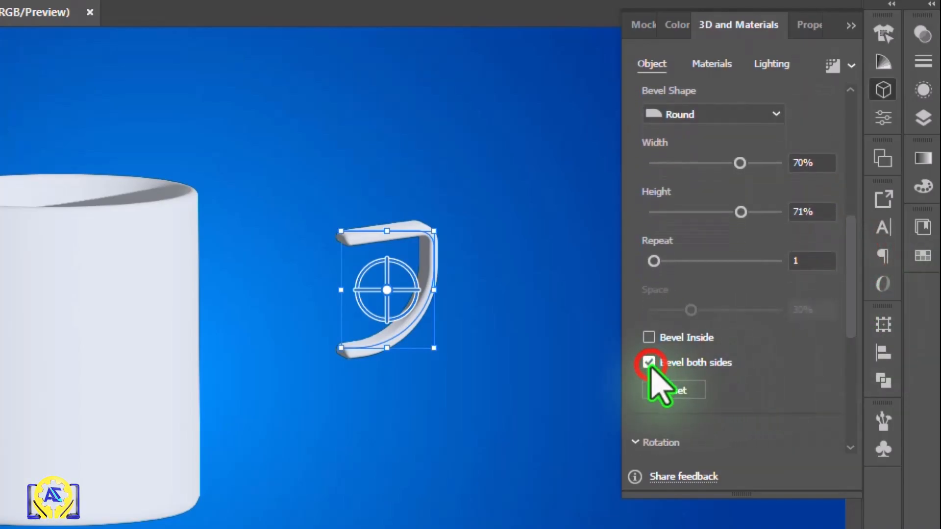
Adjust the handle's lighting: light intensity 59%, height 55°, ambient intensity 63%, and a much higher softness
click(712, 64)
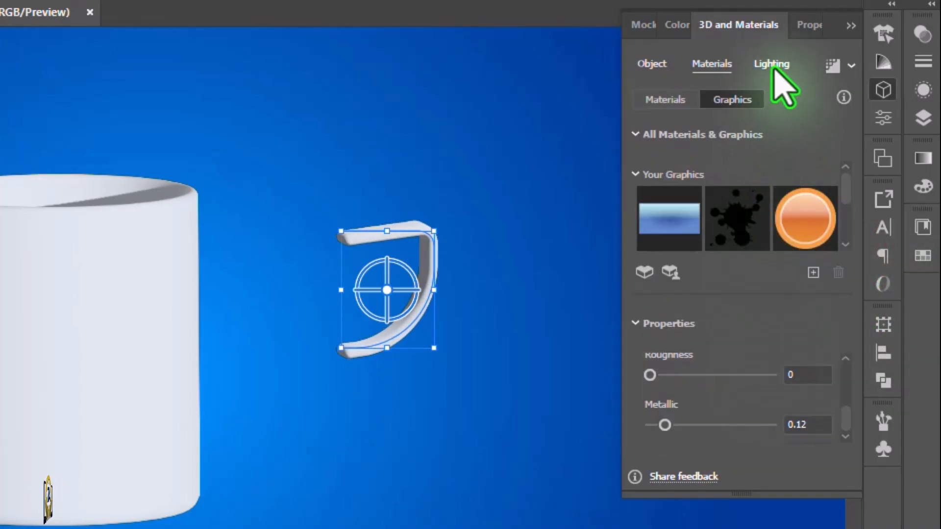
click(773, 64)
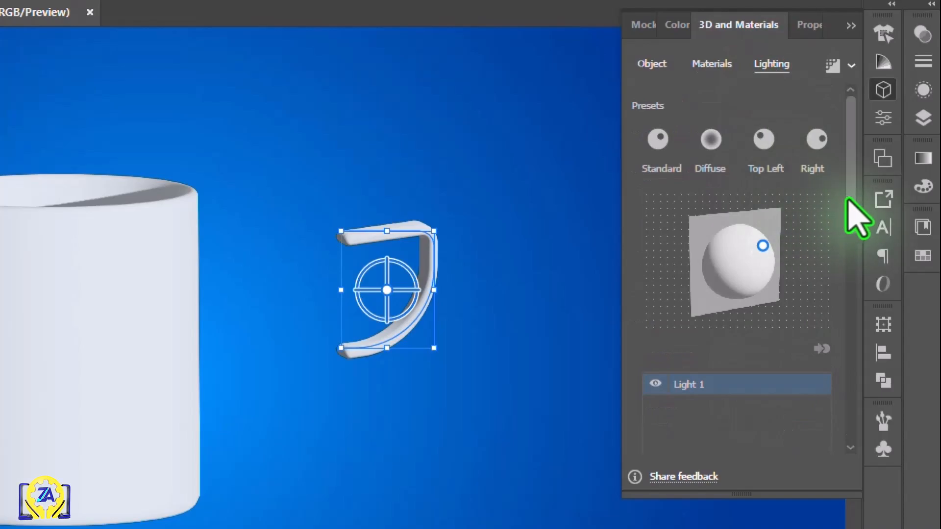
drag(850, 203, 853, 343)
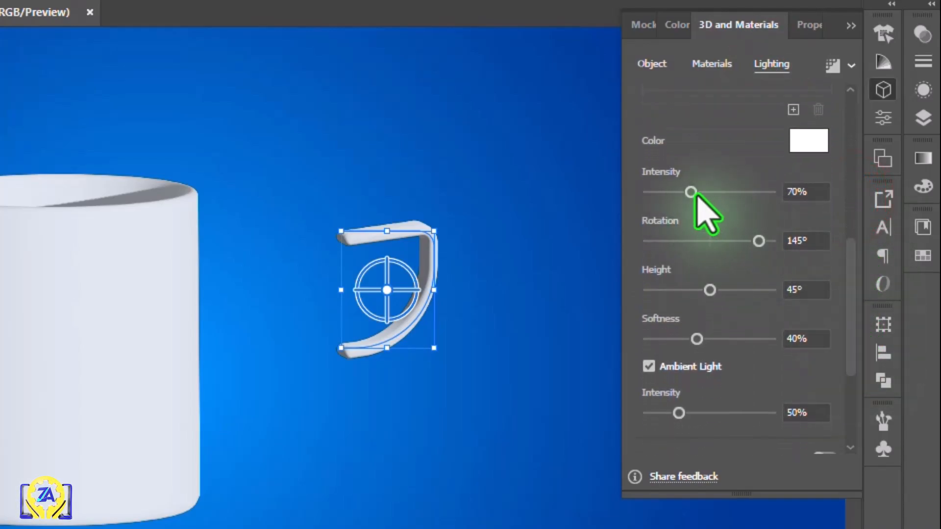
drag(692, 192, 684, 192)
mouse_move(710, 291)
mouse_down()
mouse_move(743, 290)
mouse_move(723, 290)
mouse_up()
drag(679, 412, 689, 413)
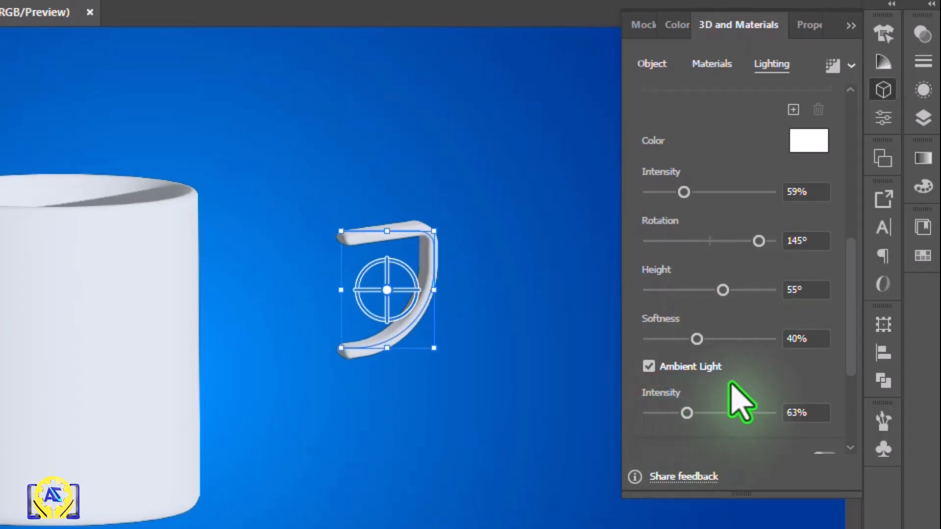
drag(697, 339, 770, 338)
Enlarge the handle, place it against the cup's right side and send it backward behind the cup
drag(430, 285, 337, 310)
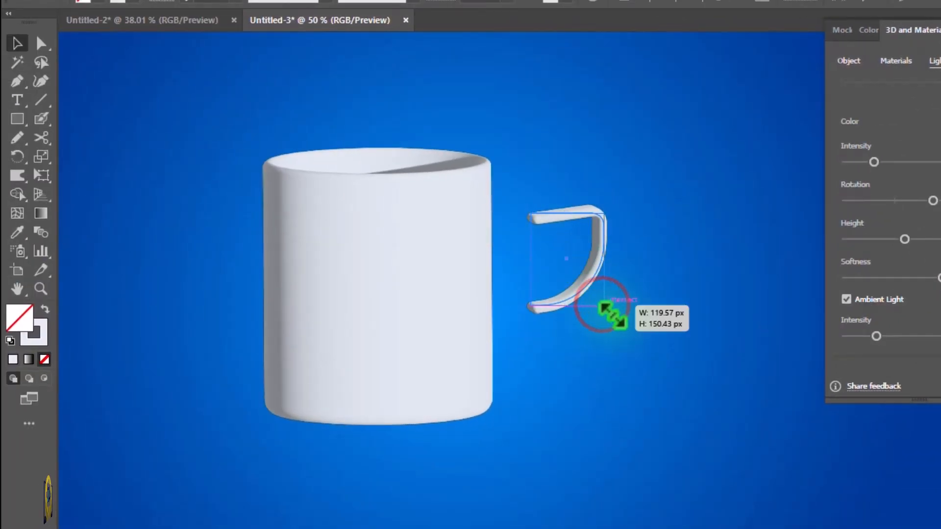
drag(610, 317, 573, 252)
key(ctrl+bracketleft)
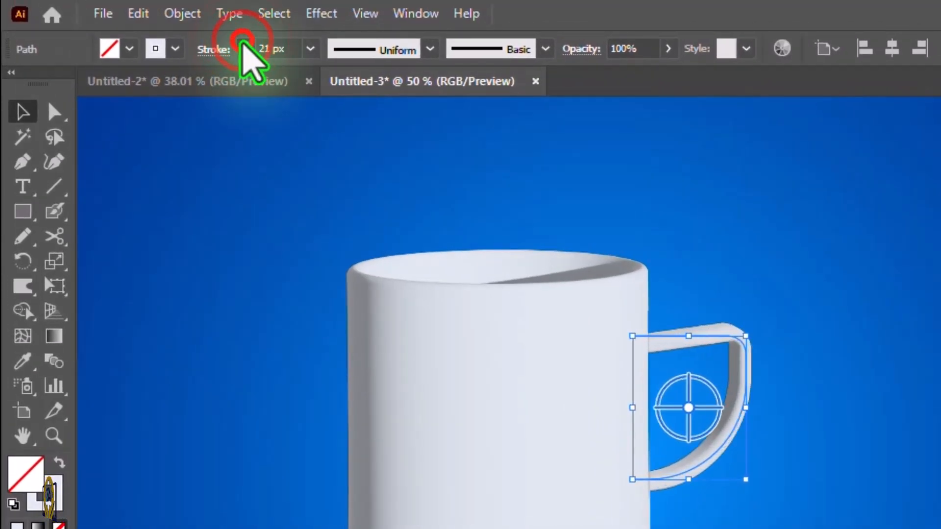
Make the handle slightly narrower and taller, and nudge it upward along the side of the cup
drag(746, 409, 733, 415)
drag(682, 480, 683, 493)
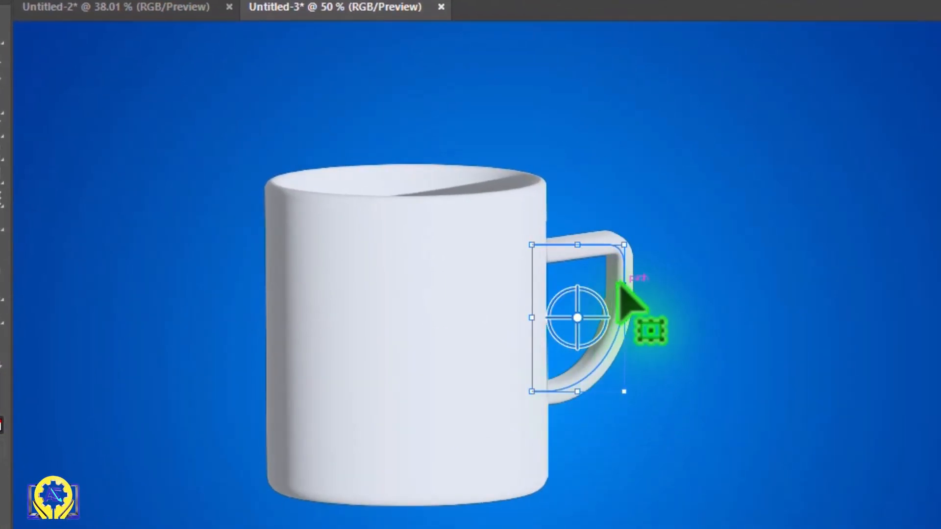
key(Up)
key(Up)
key(Up)
key(Up)
key(Up)
key(Up)
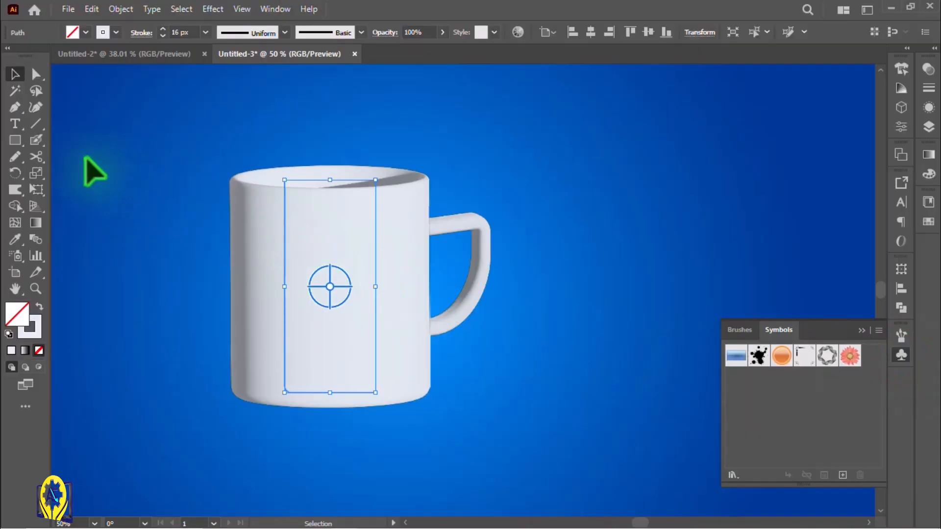
Save the logo in the artboard's upper corner as a dynamic symbol named New Symbol with the export type Graphic
scroll(86, 158, left, 3)
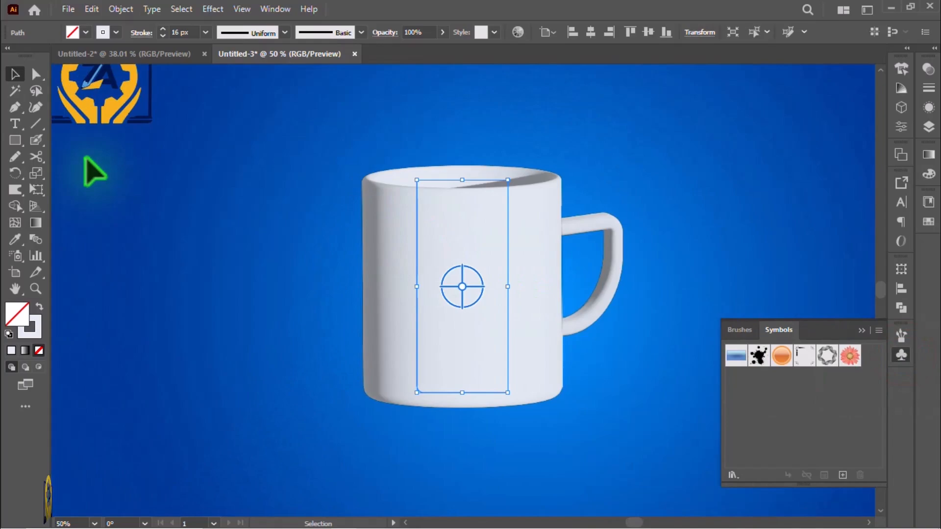
scroll(86, 158, down, 1)
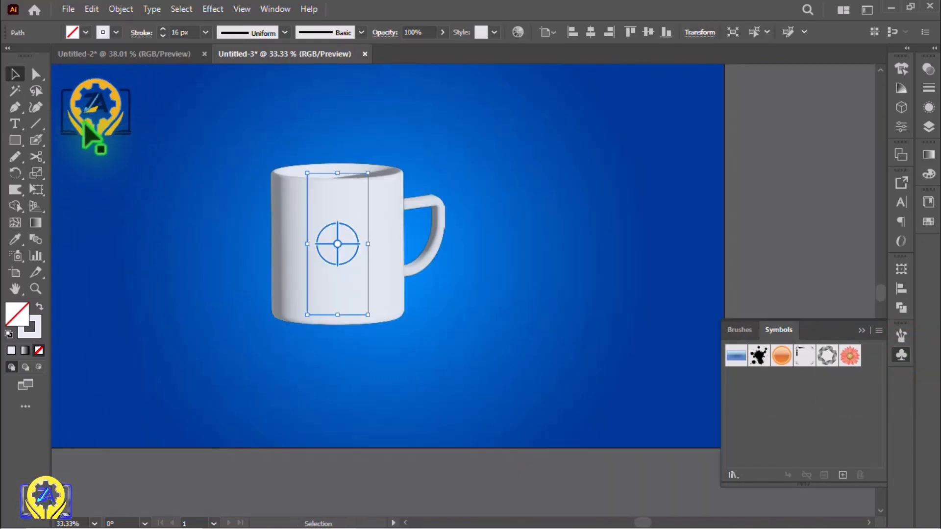
drag(85, 124, 442, 328)
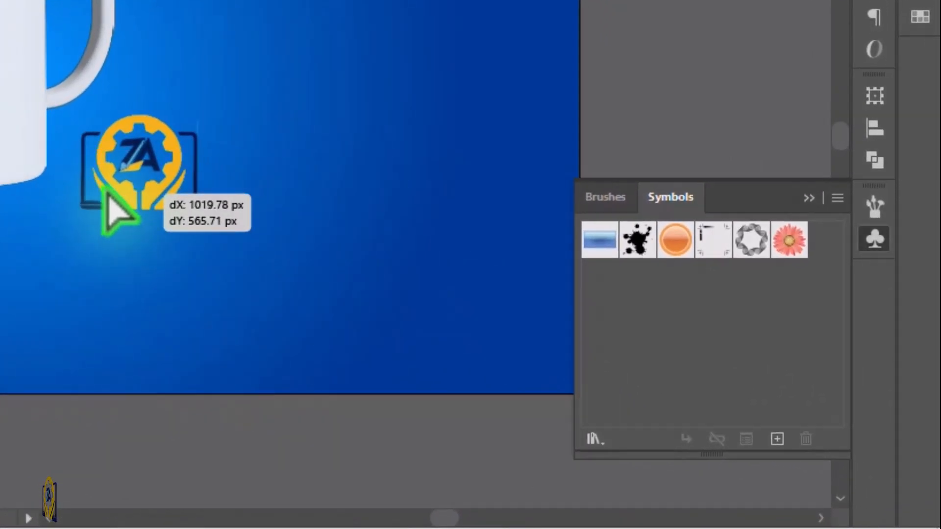
mouse_move(105, 194)
mouse_down()
mouse_move(519, 301)
mouse_move(569, 328)
mouse_move(464, 278)
mouse_move(729, 357)
mouse_up()
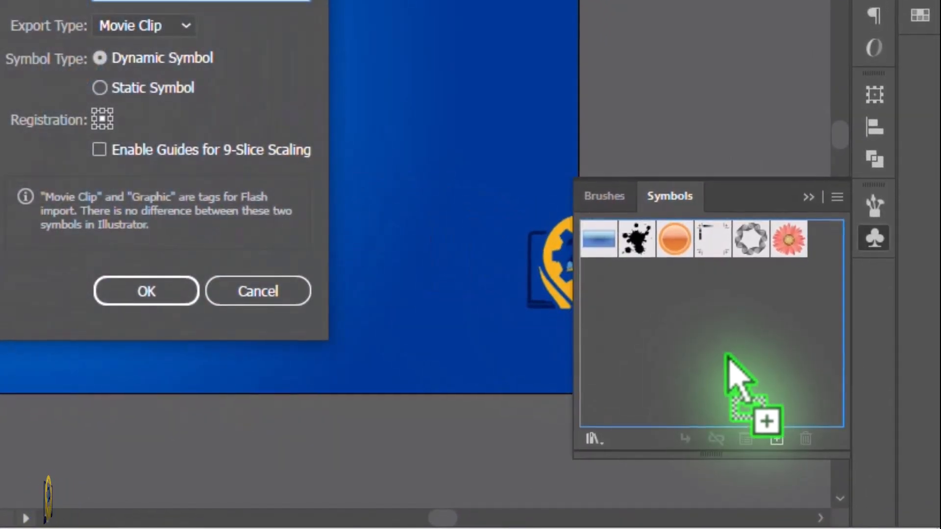
click(301, 103)
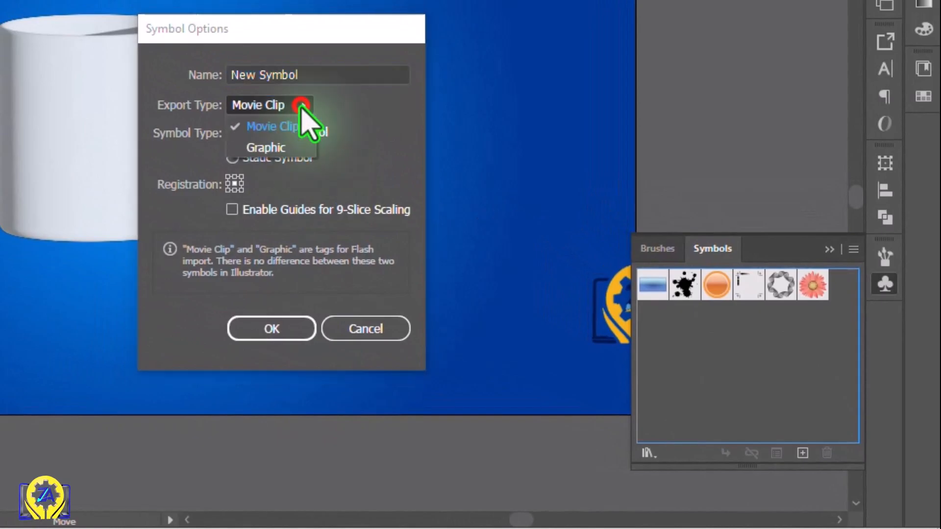
click(267, 148)
click(273, 333)
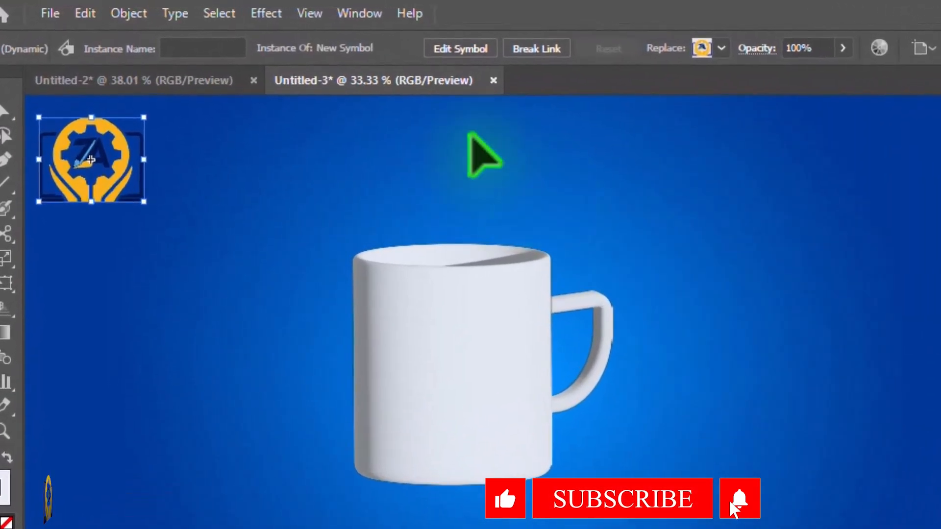
Show the document's symbol collection to check the new logo symbol
click(371, 13)
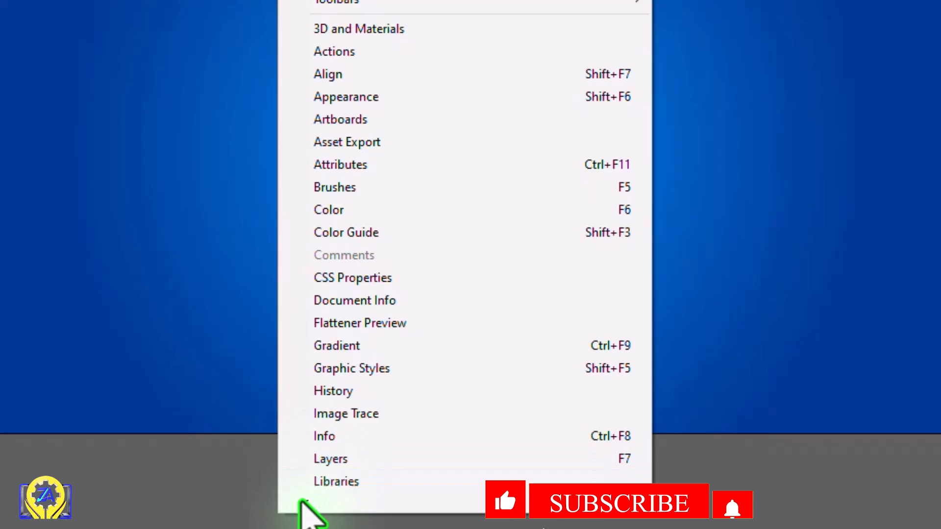
click(304, 500)
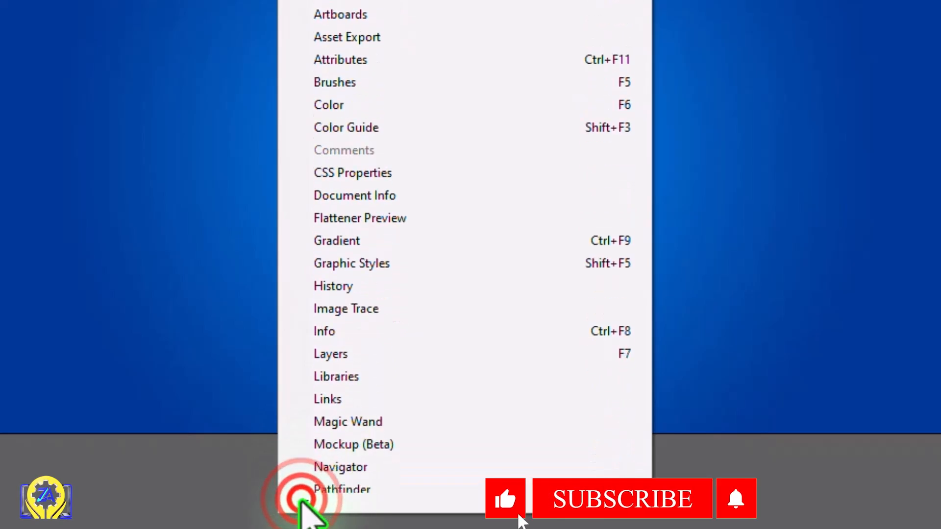
click(302, 501)
click(302, 501)
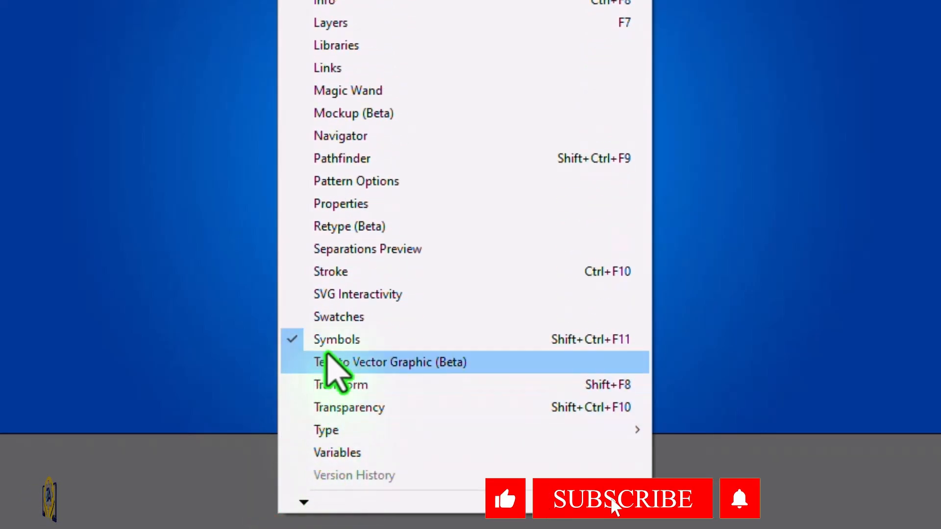
click(342, 341)
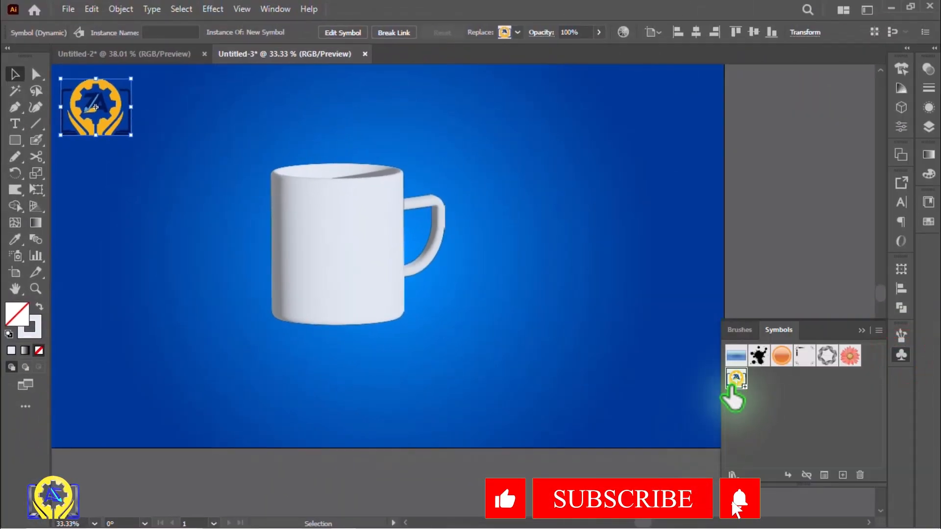
Map the New Symbol logo graphic onto the mug body through its 3D materials
scroll(355, 231, up, 1)
drag(355, 232, 471, 246)
click(897, 106)
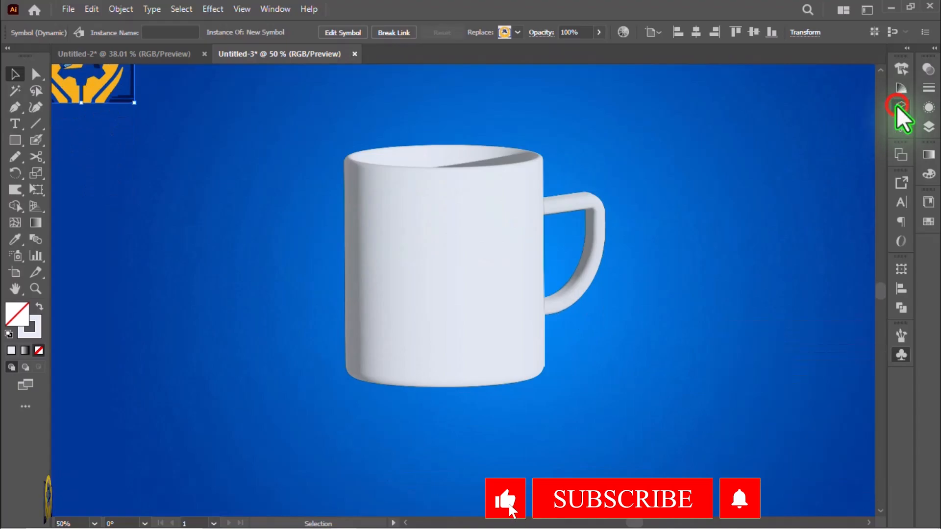
click(430, 221)
click(754, 196)
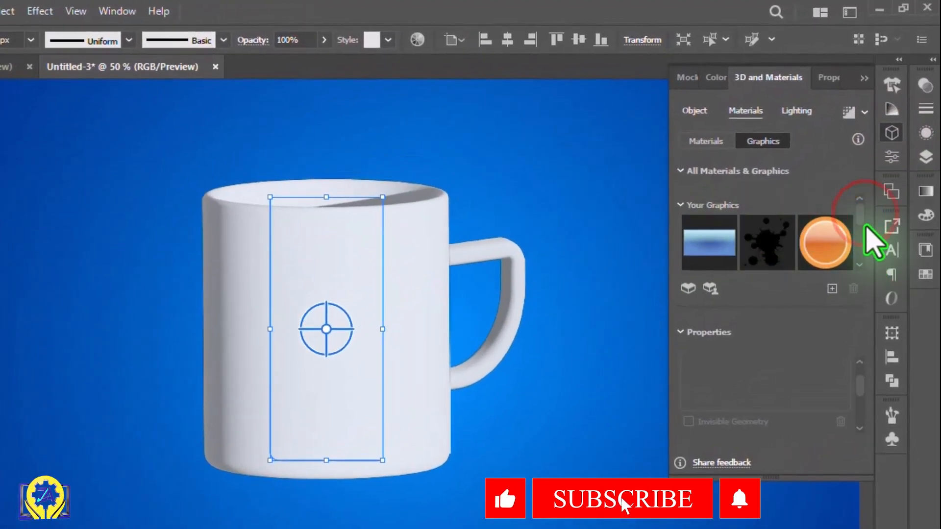
drag(860, 218, 861, 260)
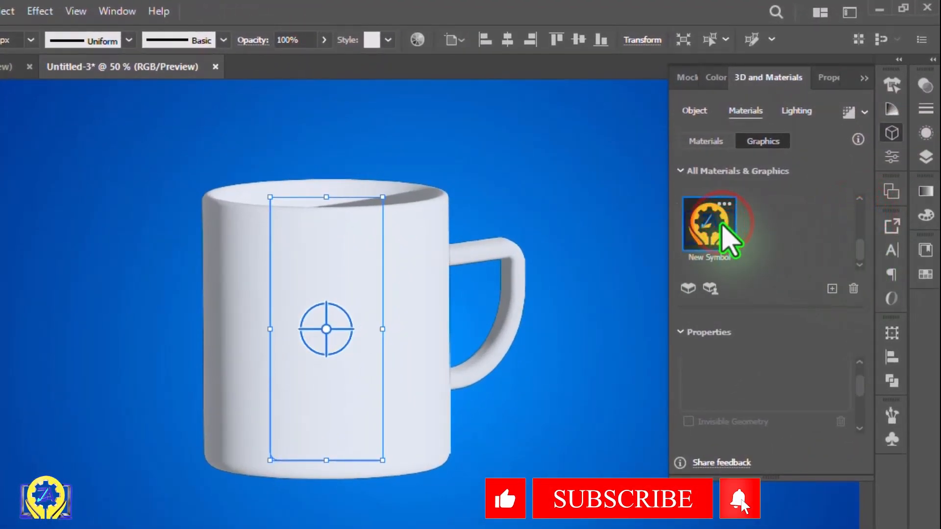
click(721, 228)
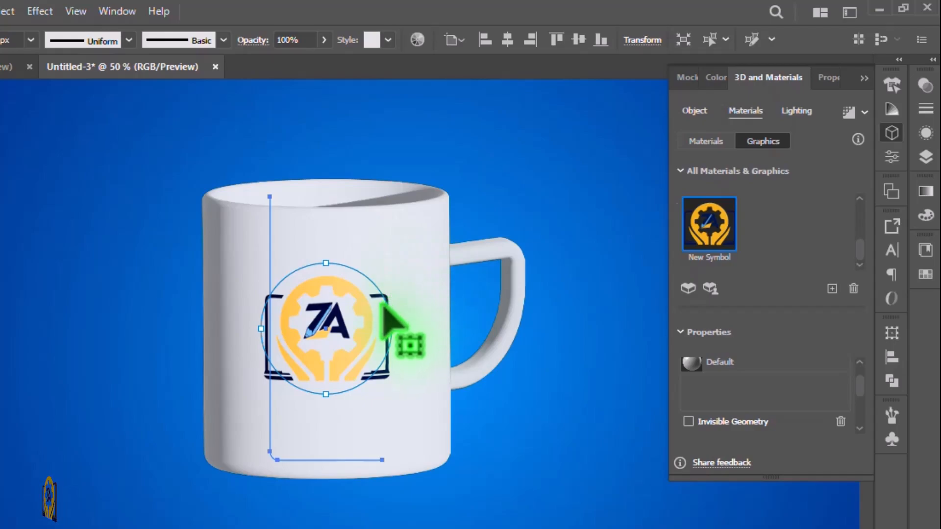
Enlarge the mapped logo slightly, shift it a little to the right on the mug and deselect it
drag(392, 329, 400, 329)
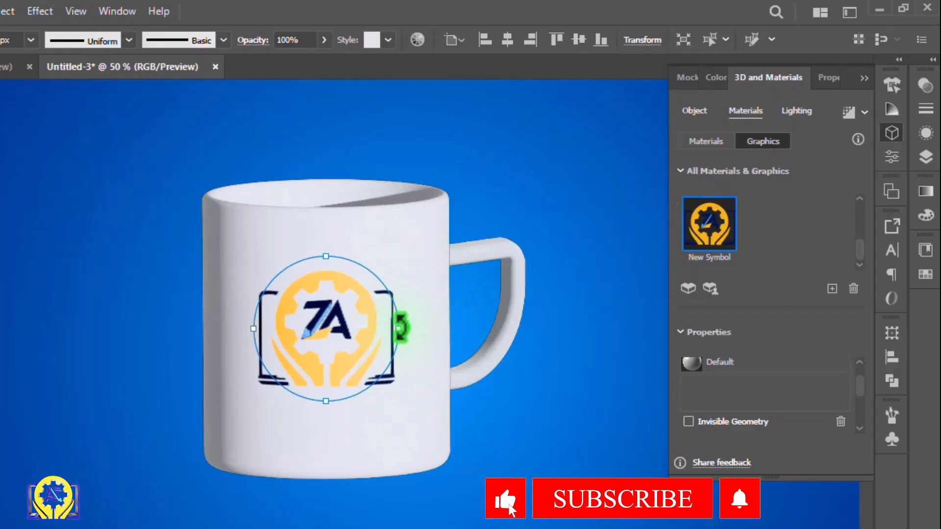
drag(364, 302, 378, 302)
click(567, 231)
Reduce the light intensity on the mug body
click(364, 286)
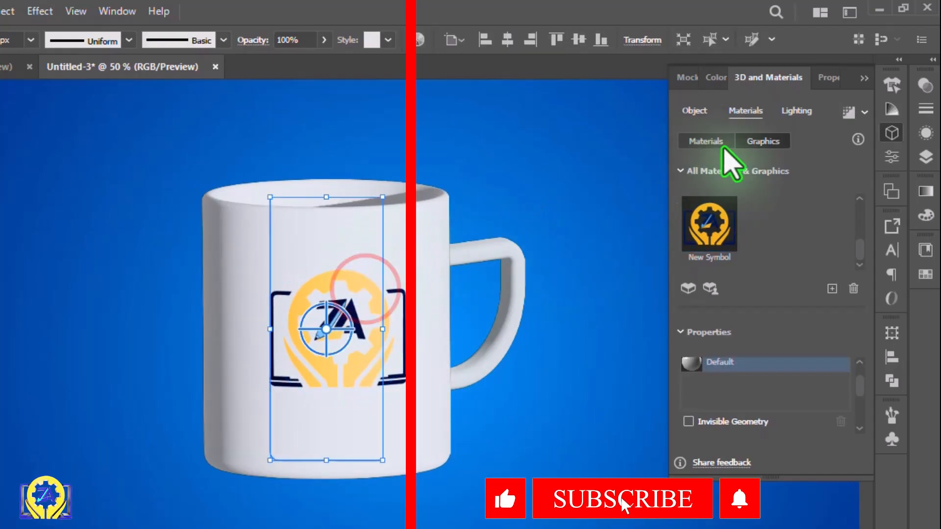
click(799, 112)
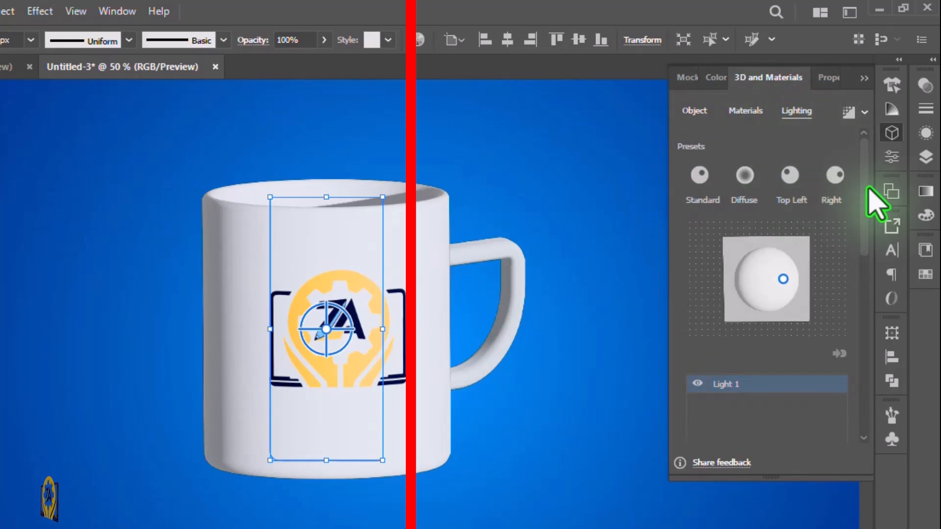
drag(865, 186, 872, 240)
drag(737, 399, 714, 401)
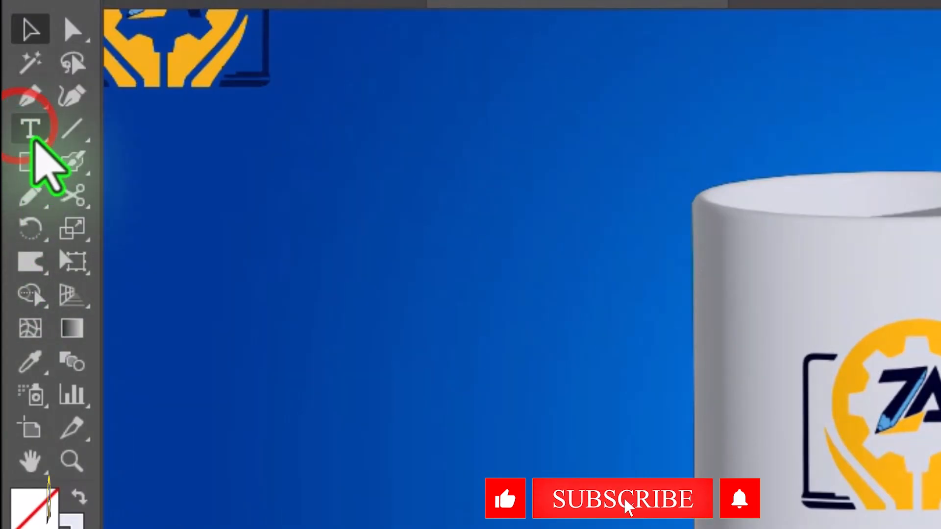
Add the text "ZA Academy", enlarge it to about 71.5 px and place it below the logo on the mug
click(15, 124)
click(15, 73)
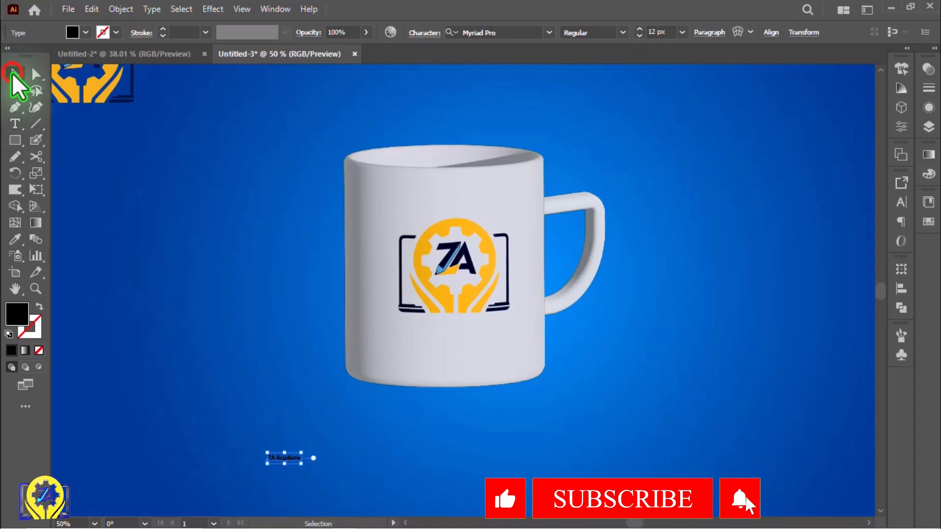
drag(305, 451, 388, 421)
drag(342, 445, 509, 337)
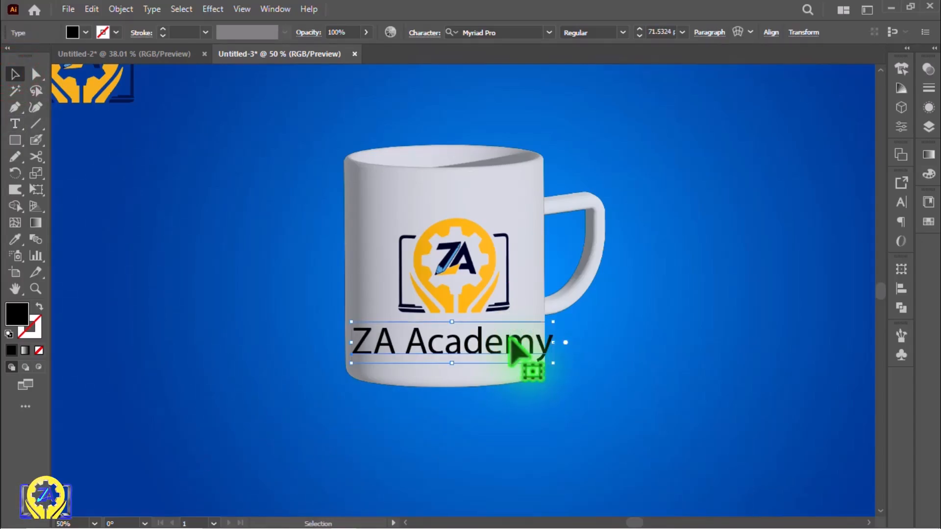
Set the "ZA Academy" text in the Yerbaluisa font and centre it beneath the logo
click(900, 202)
click(876, 198)
scroll(809, 351, down, 10)
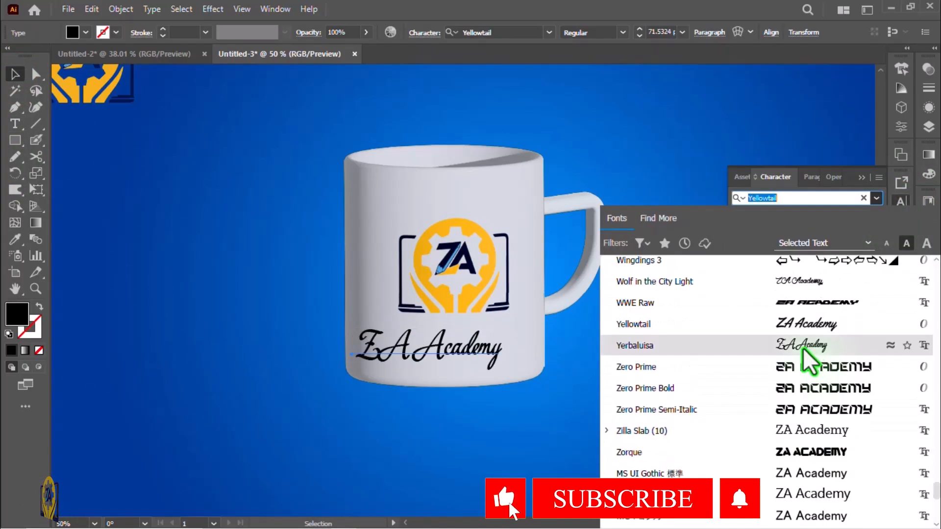
click(797, 346)
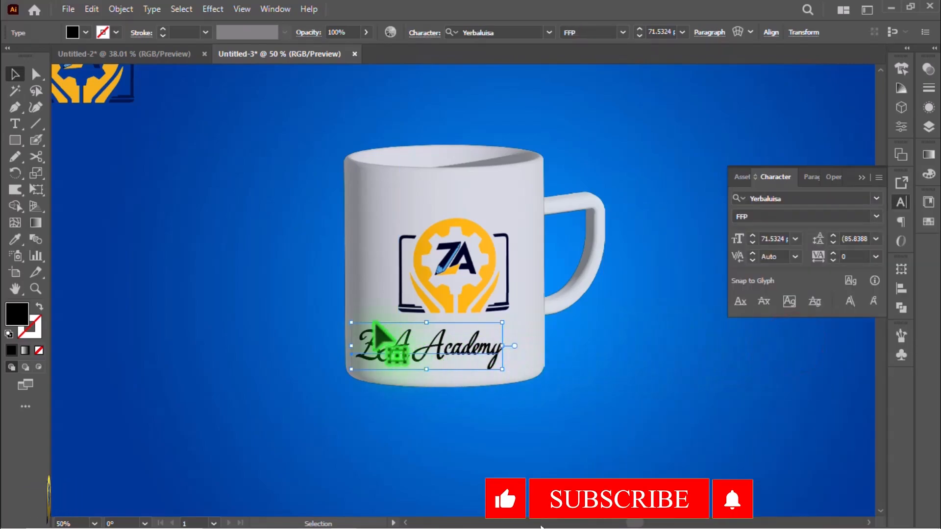
drag(372, 337, 394, 338)
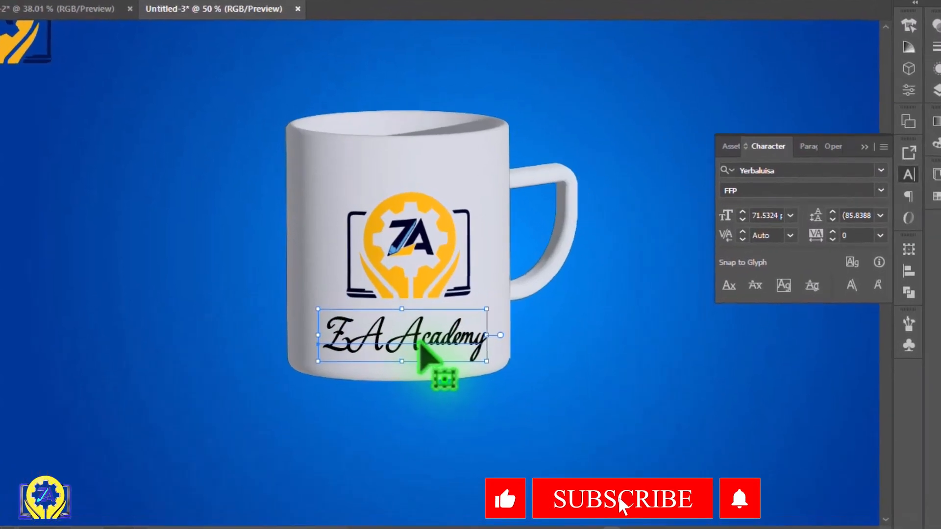
Convert the "ZA Academy" text to outlines and ungroup its letters
right_click(465, 348)
click(506, 311)
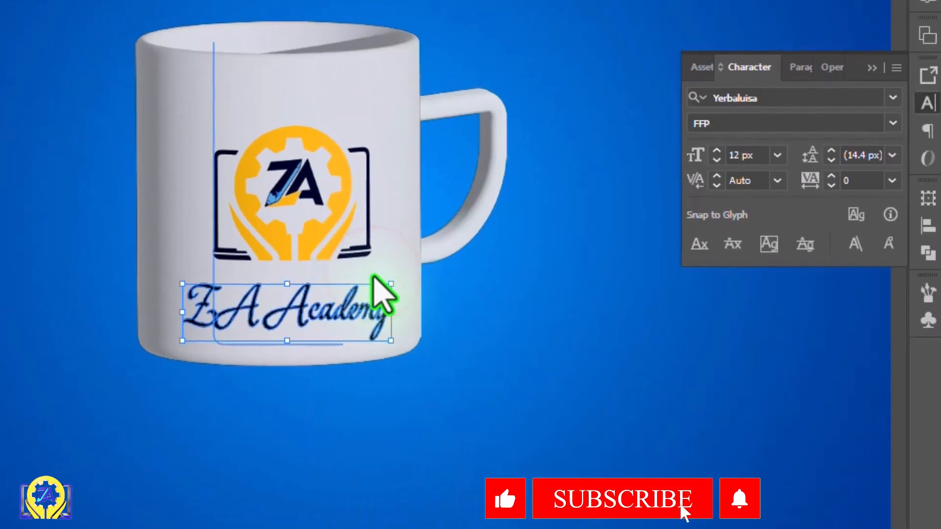
click(927, 321)
click(422, 363)
click(317, 311)
right_click(319, 314)
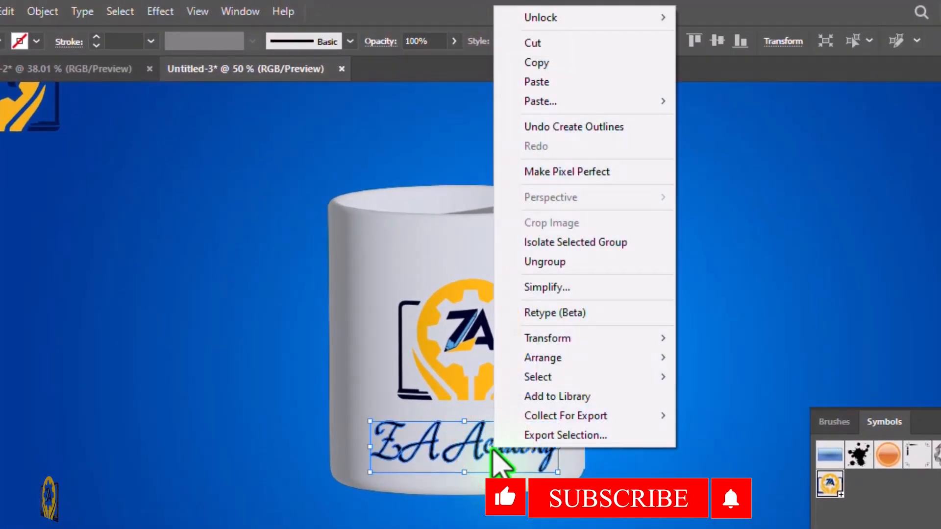
click(544, 261)
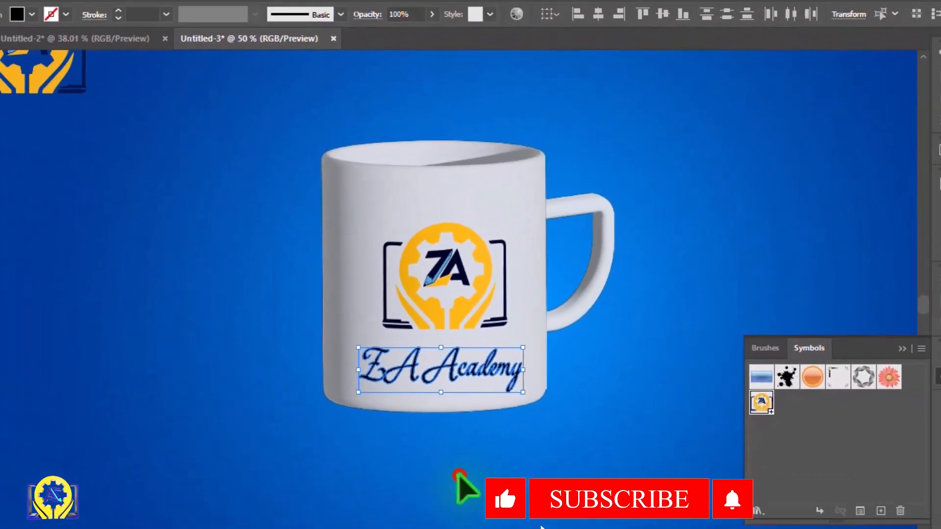
Recolour the outlined letters "ZA" of the "ZA Academy" text with the dark blue fill 001789
click(406, 363)
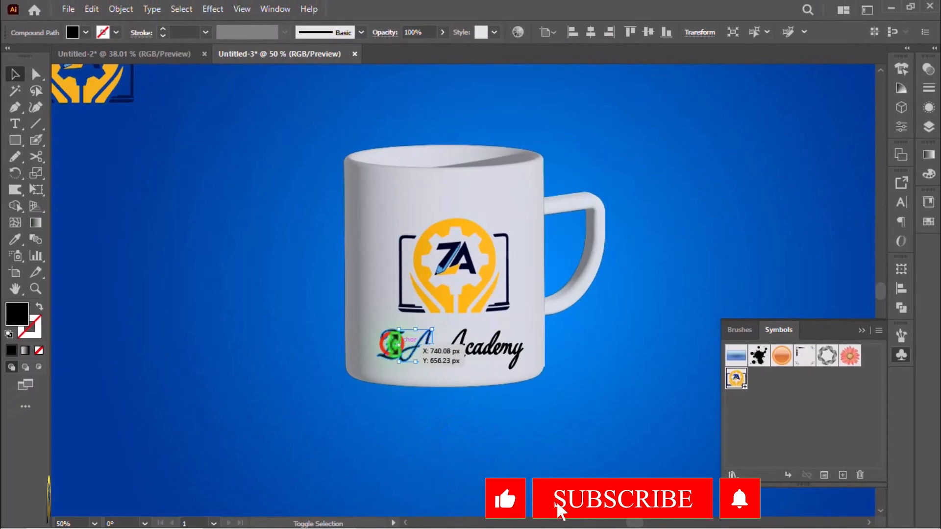
shift+click(391, 341)
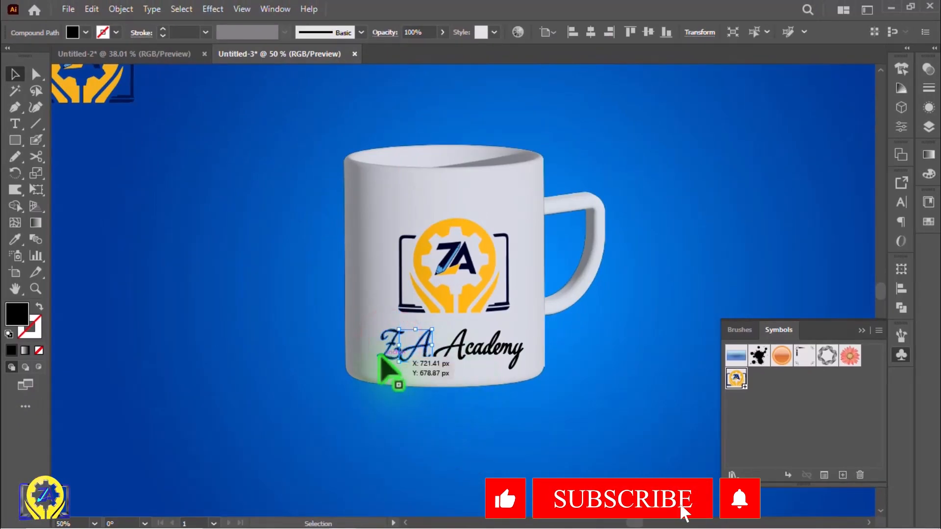
shift+click(384, 353)
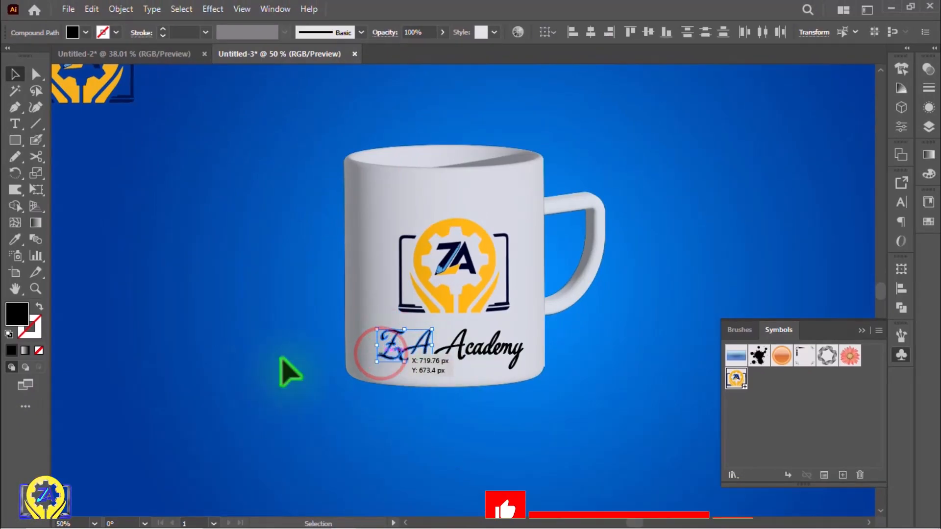
double_click(12, 316)
click(719, 280)
click(732, 304)
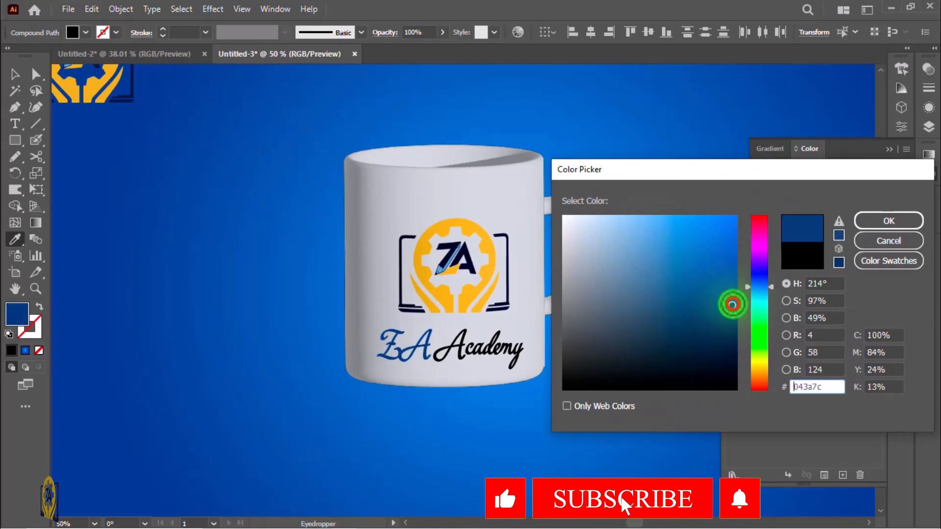
click(761, 279)
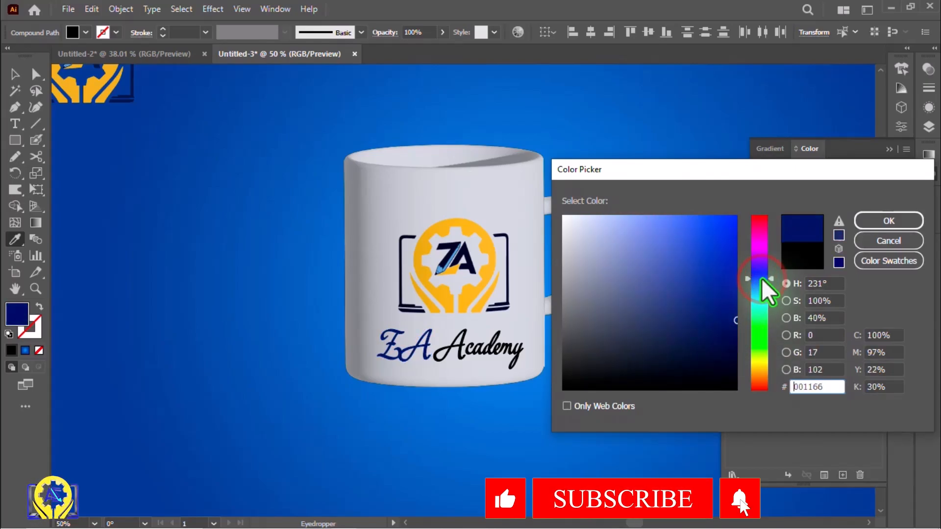
click(877, 223)
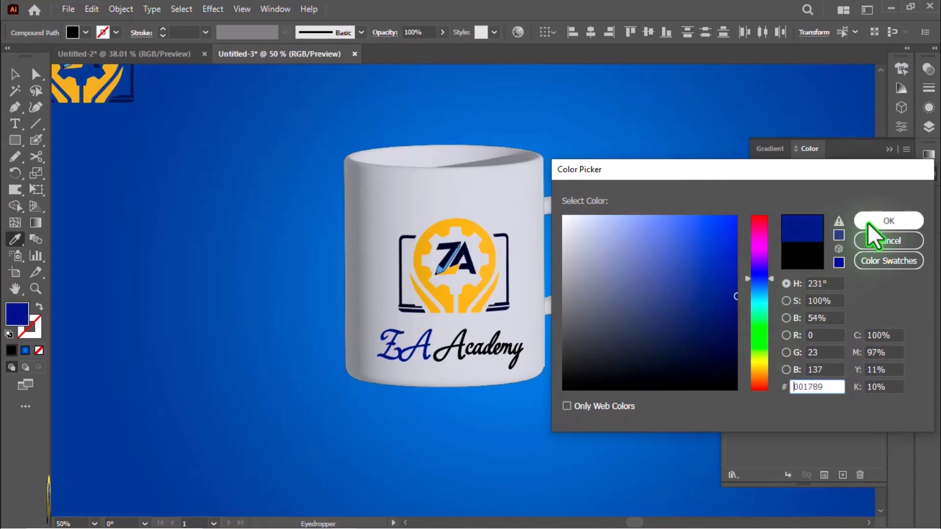
Fill the outlined word "Academy" with the yellow-orange sampled from the original logo artwork
click(15, 74)
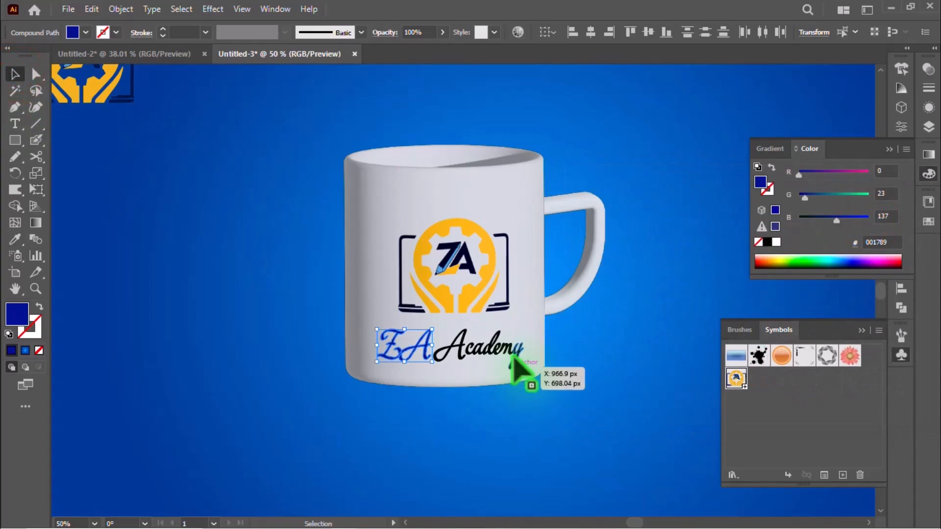
click(510, 370)
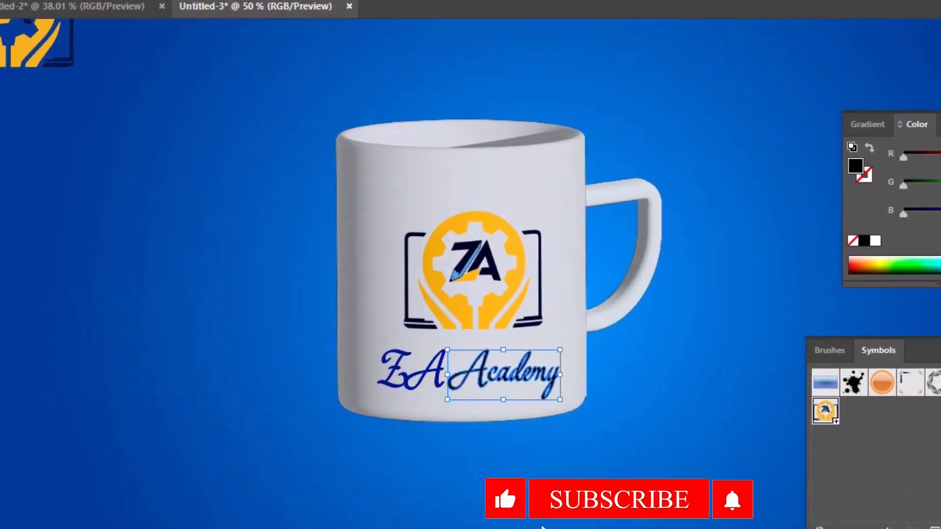
double_click(855, 166)
click(832, 198)
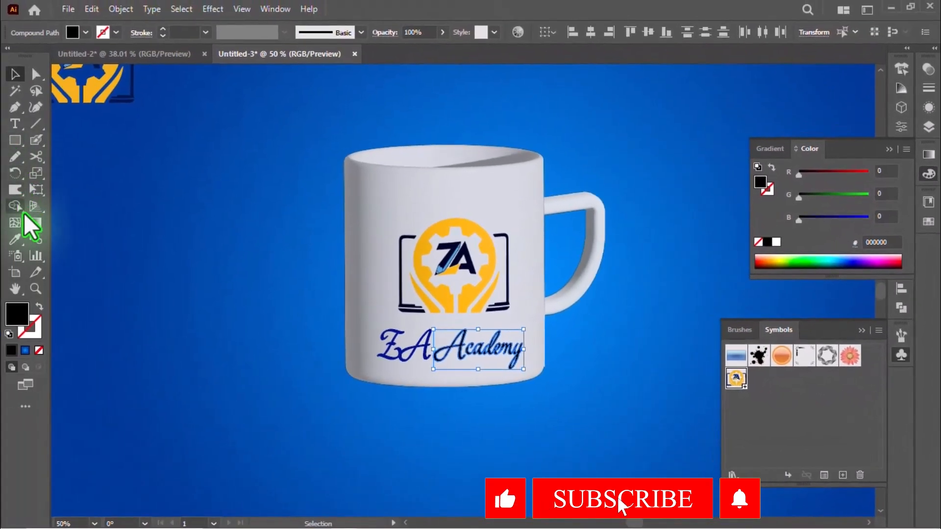
click(21, 239)
click(87, 85)
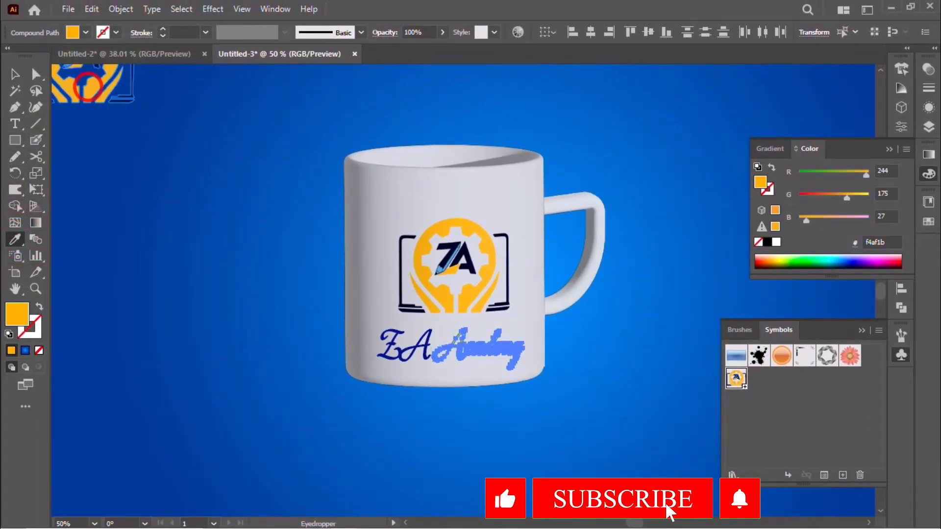
click(14, 75)
click(258, 294)
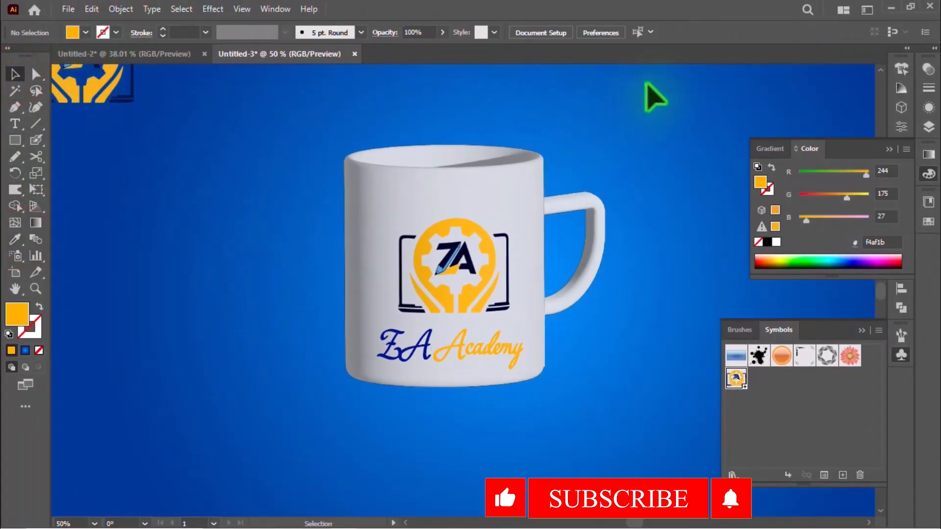
click(666, 43)
click(885, 149)
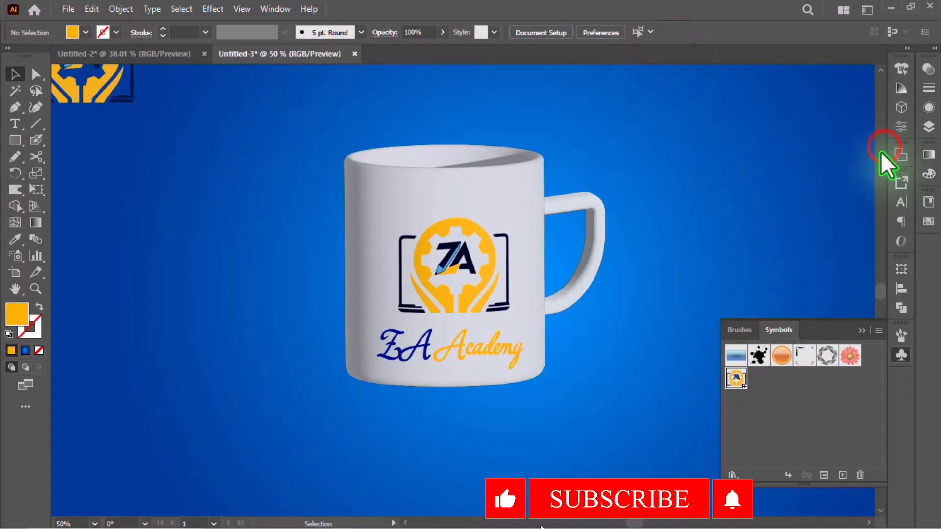
Store the two-colour "ZA Academy" lettering as a dynamic symbol with export type Graphic and delete the original lettering from the mug
click(466, 349)
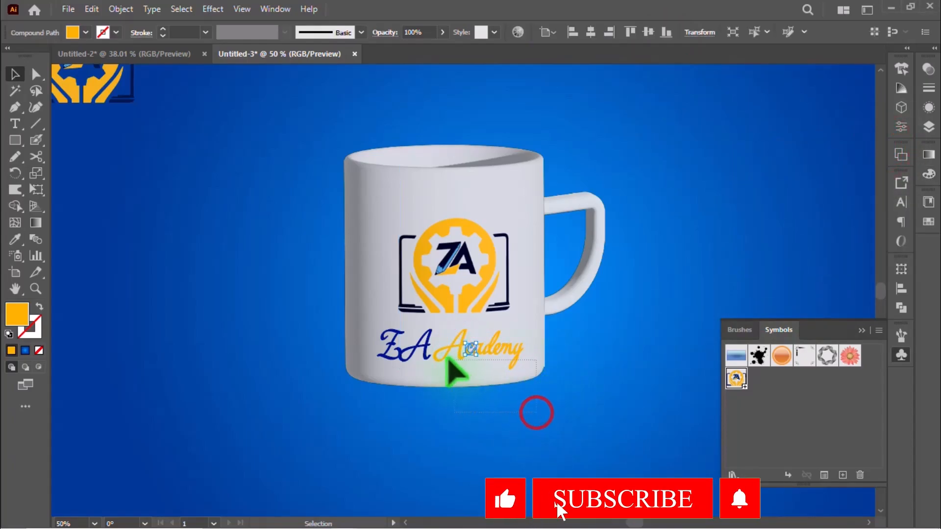
drag(448, 357, 374, 342)
shift+click(361, 343)
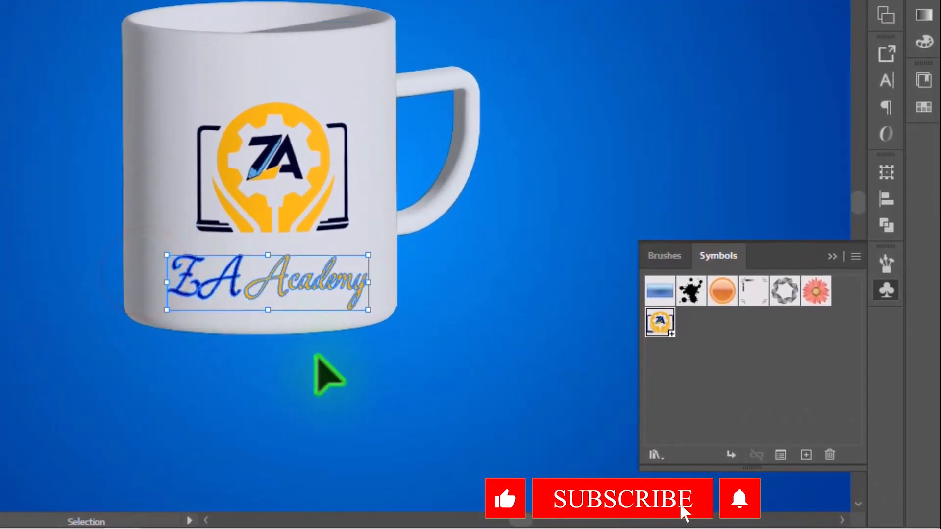
drag(302, 282, 741, 367)
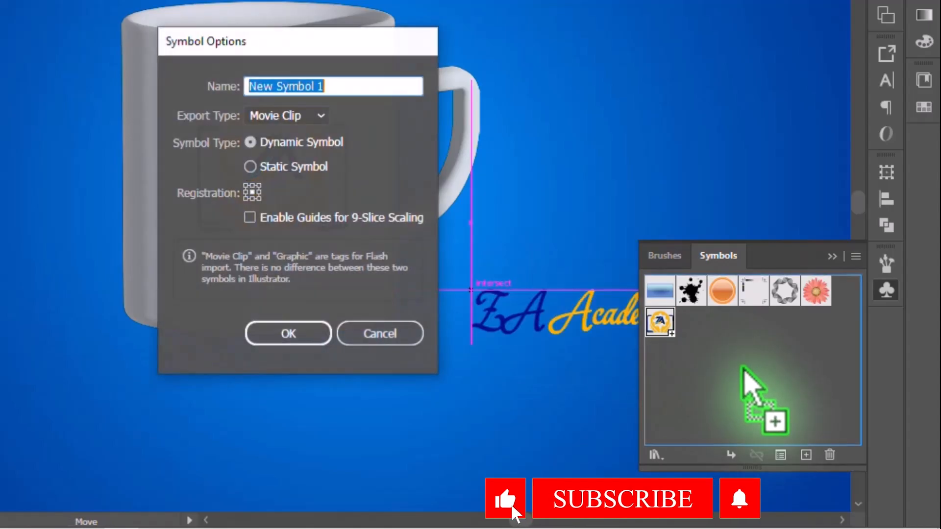
click(319, 117)
click(300, 151)
click(307, 333)
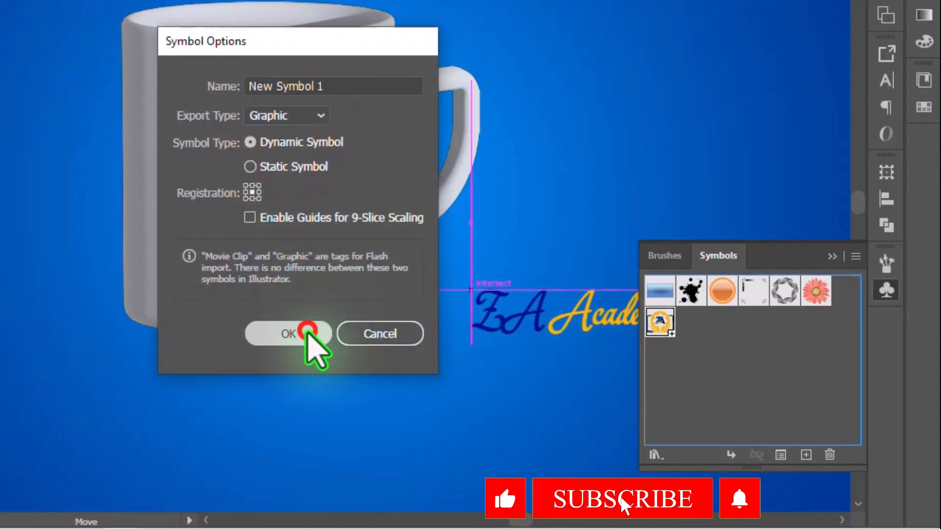
key(BackSpace)
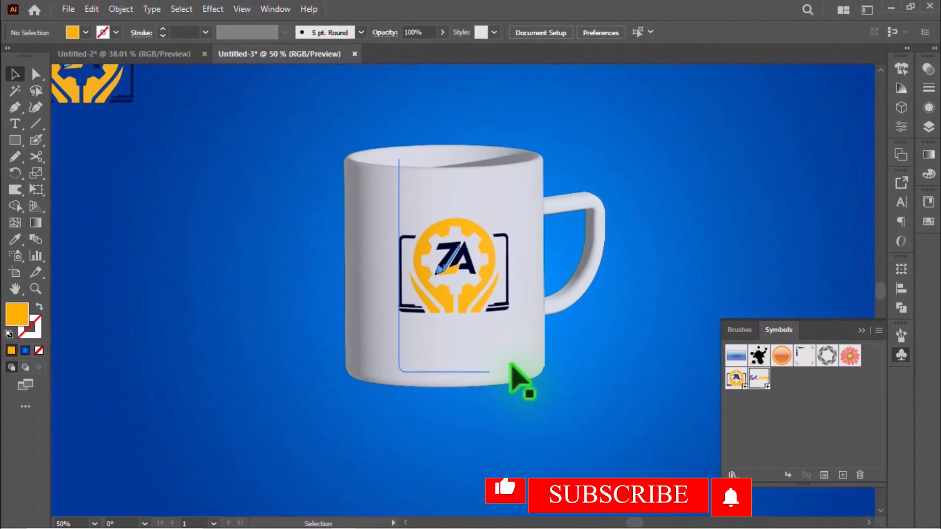
Map the "ZA Academy" symbol onto the mug body as a 3D material graphic
click(510, 365)
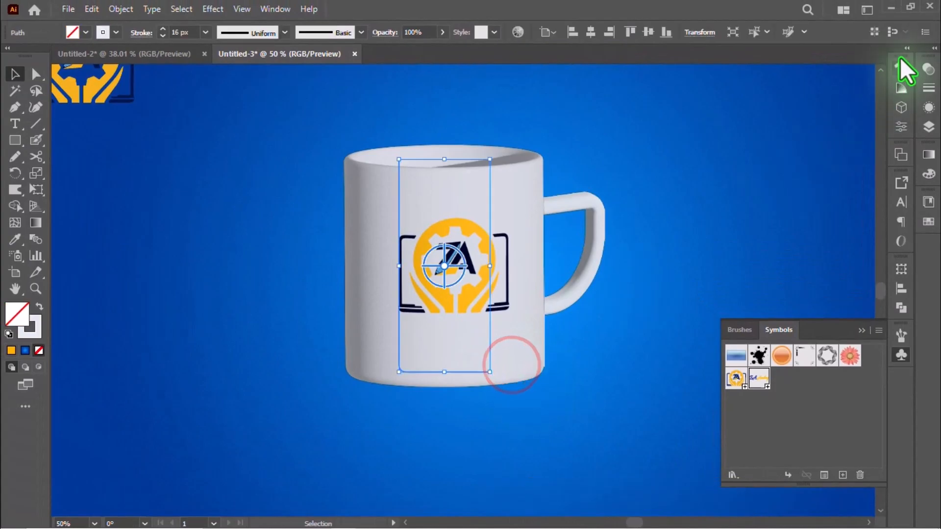
click(897, 111)
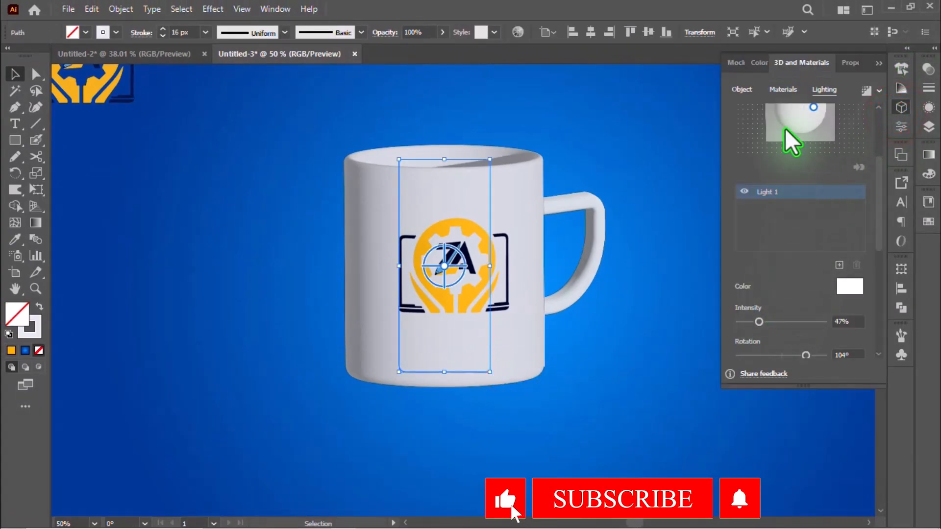
click(776, 88)
drag(875, 174, 874, 213)
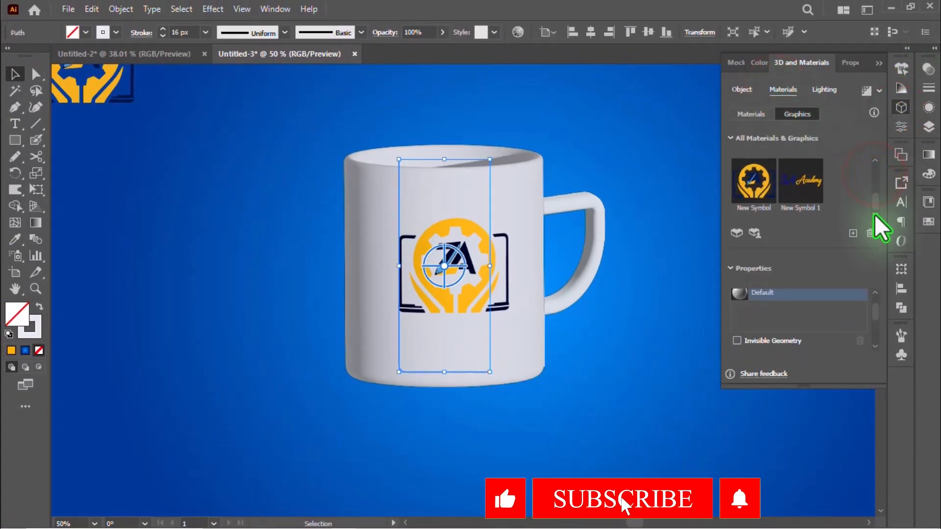
click(806, 189)
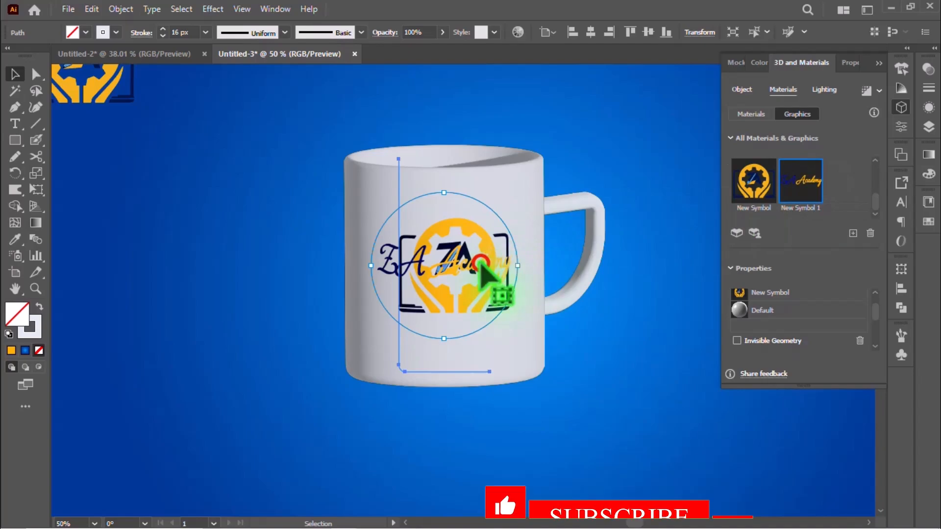
Reposition the mapped graphics so "ZA Academy" sits near the mug's rim with the logo centred beneath it
drag(494, 187, 503, 185)
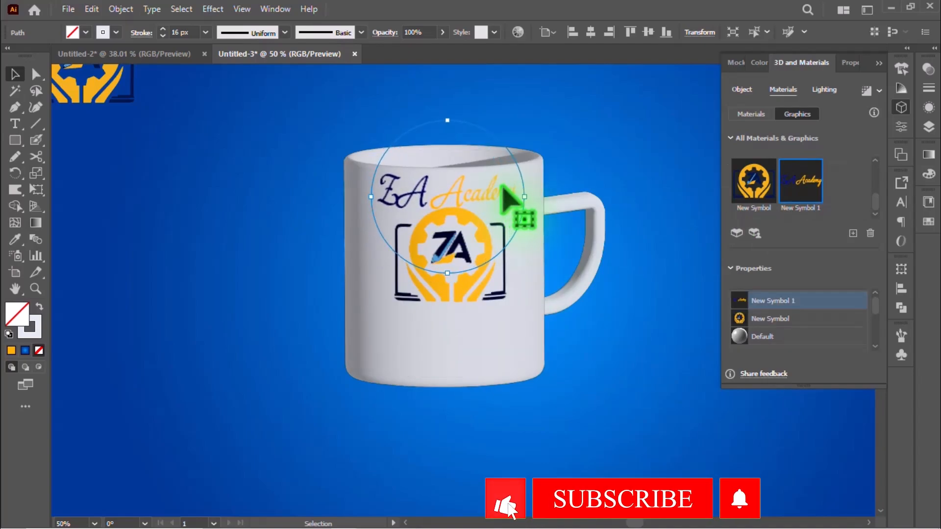
click(755, 321)
drag(465, 278, 492, 193)
click(811, 297)
click(575, 485)
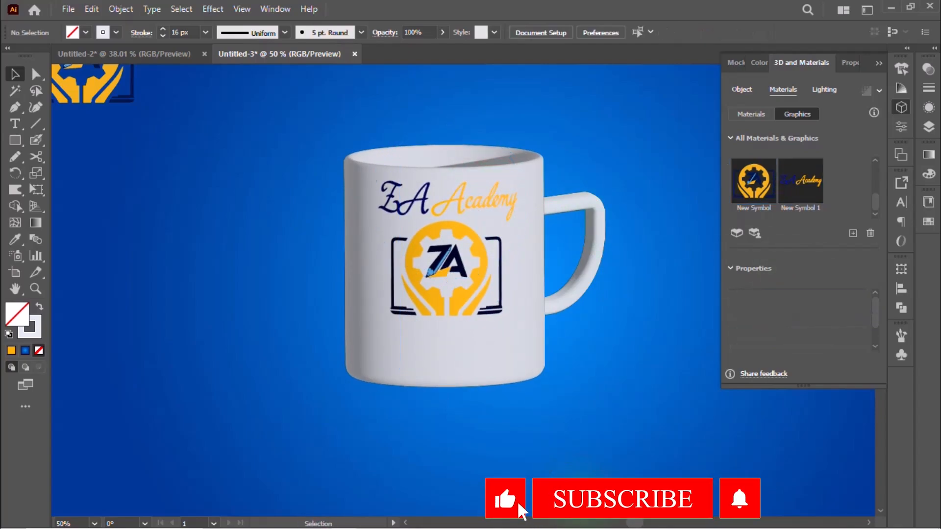
Add the centred two-line text "Good vibes Only" / "Evryday" in Monotype Corsiva at 43 px beside the mug's lower edge
key(ctrl+t)
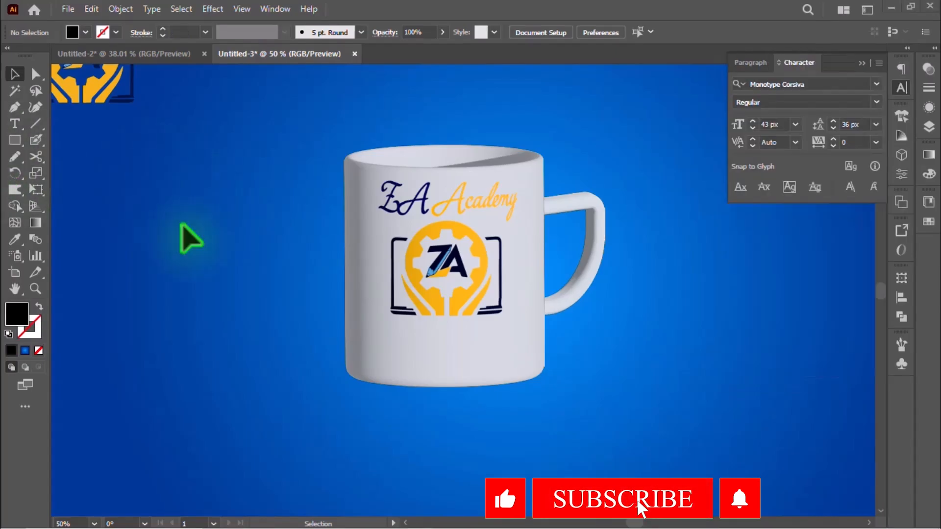
click(15, 125)
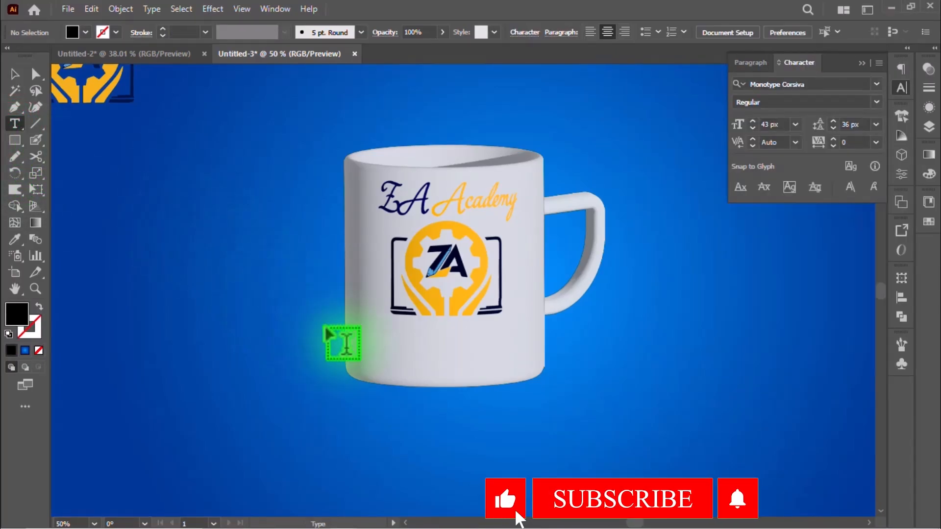
click(335, 349)
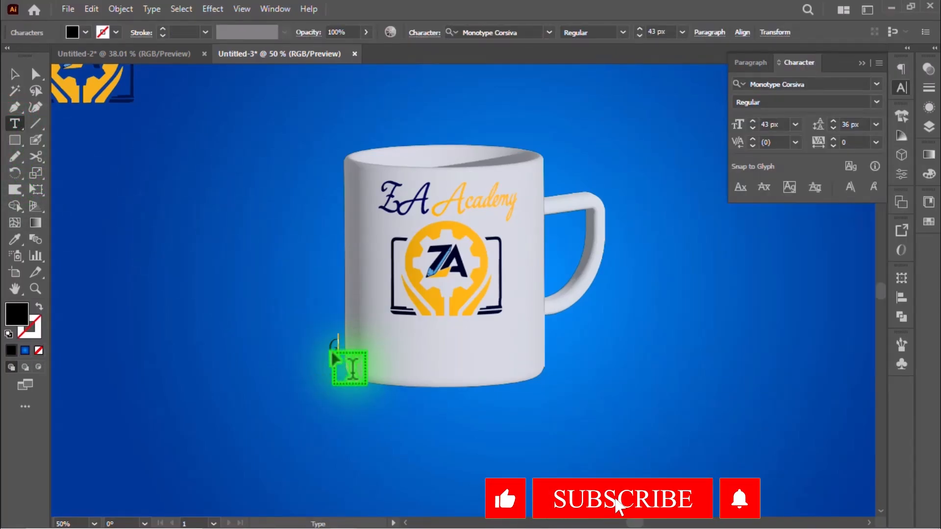
text(Good vibes Only)
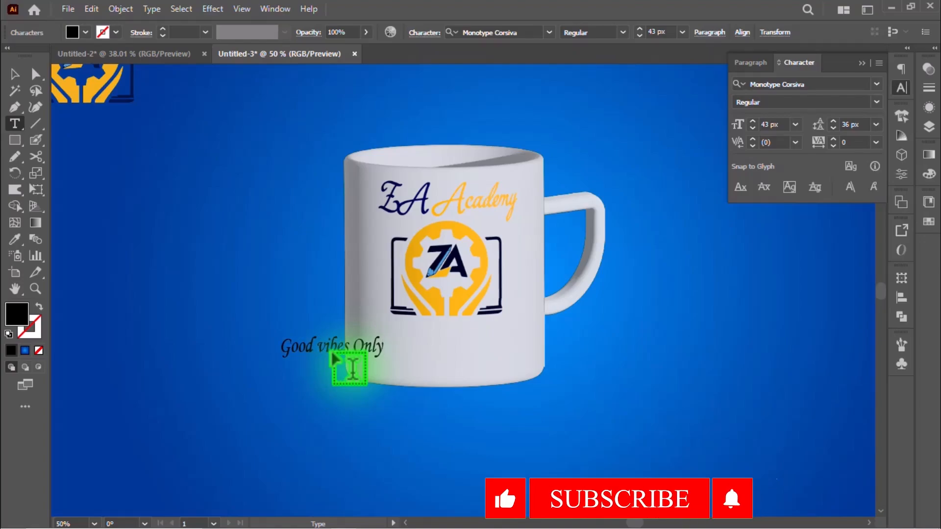
key(Return)
text(L)
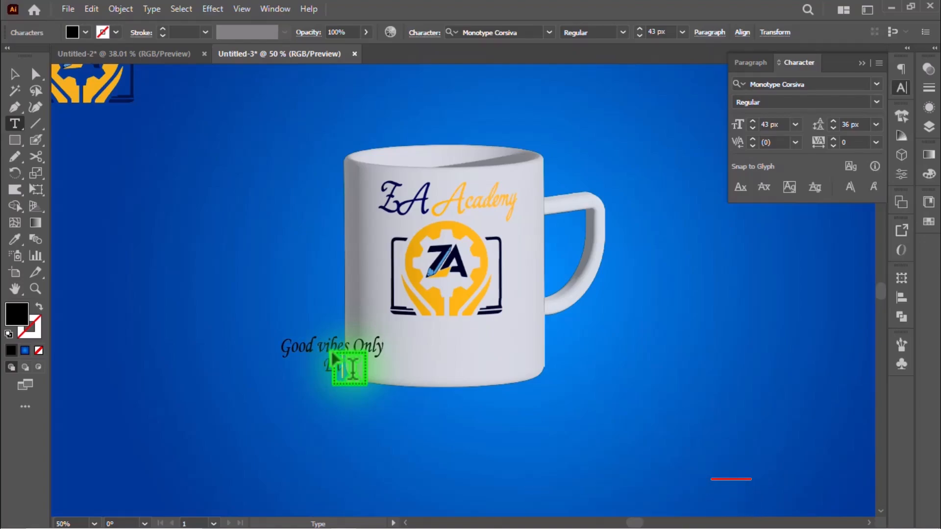
click(15, 74)
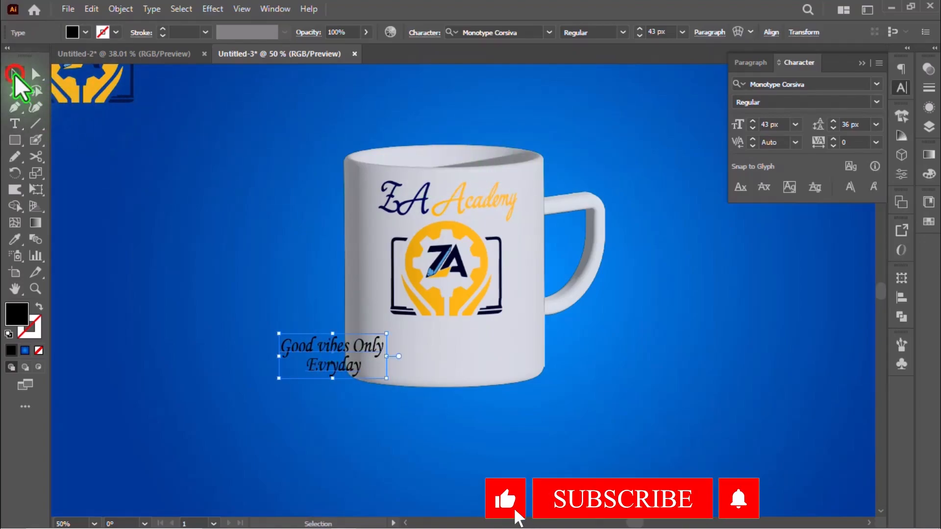
Place the "Good vibes Only" text below the logo, enlarged to about 48 px, and convert it to outlines
drag(346, 369, 438, 341)
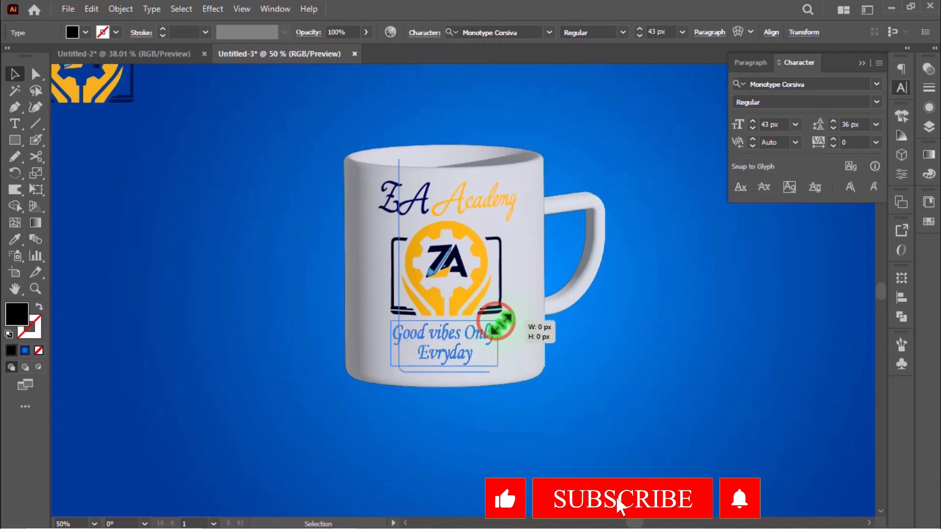
drag(497, 324, 505, 319)
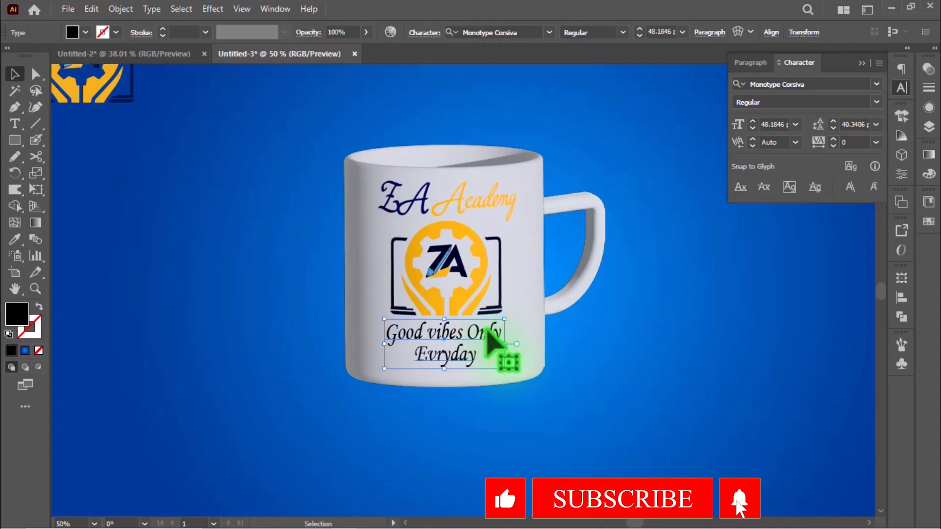
right_click(445, 362)
click(475, 320)
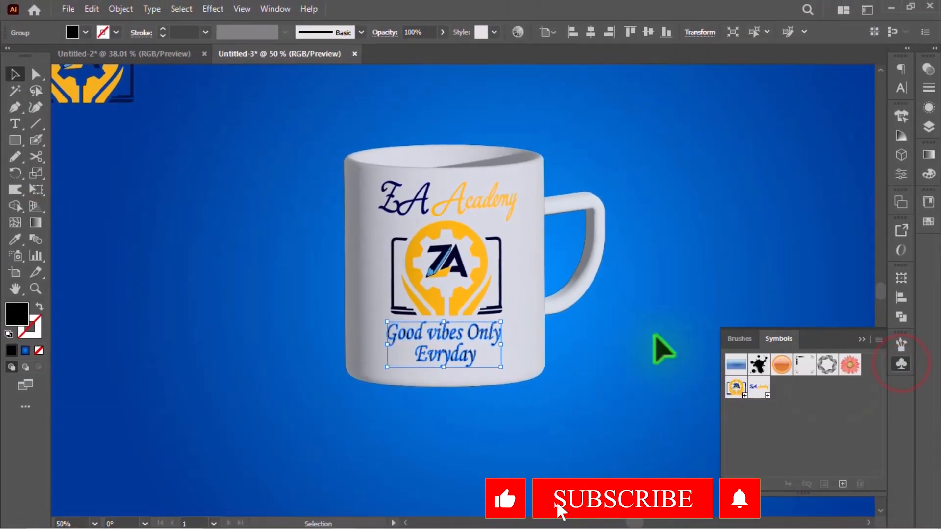
Store the outlined "Good vibes Only" text as a dynamic symbol with export type Graphic and remove the original text from the mug
drag(344, 289, 736, 407)
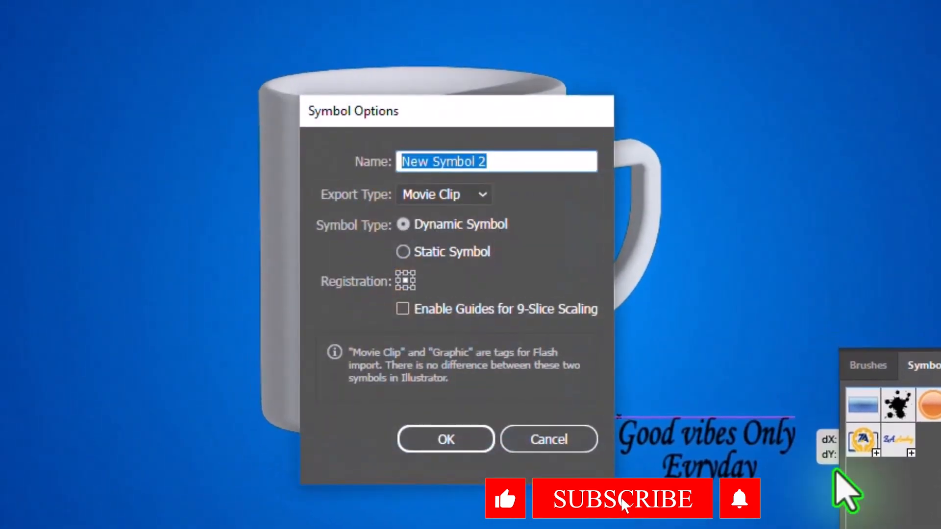
click(444, 195)
click(444, 236)
click(446, 439)
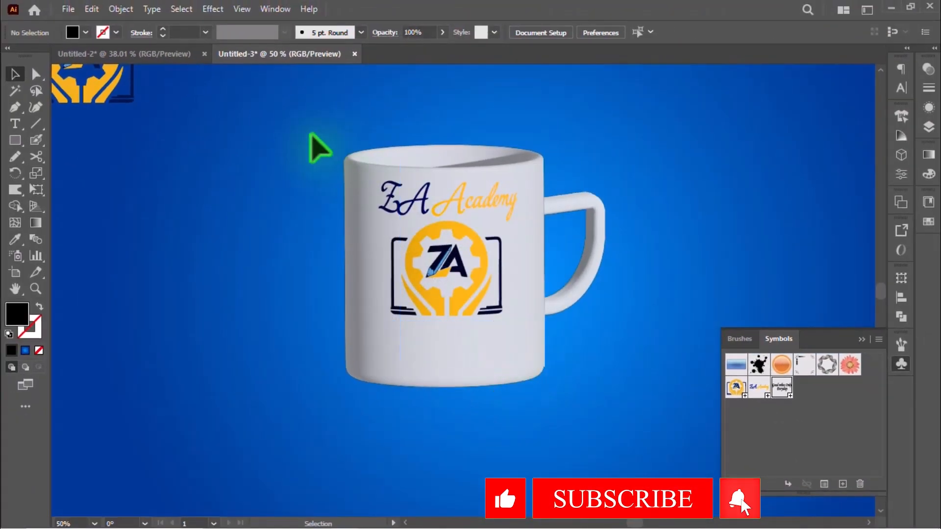
Map the "Good vibes Only" / "Evryday" symbol graphic onto the mug body and place it centred below the logo
click(494, 366)
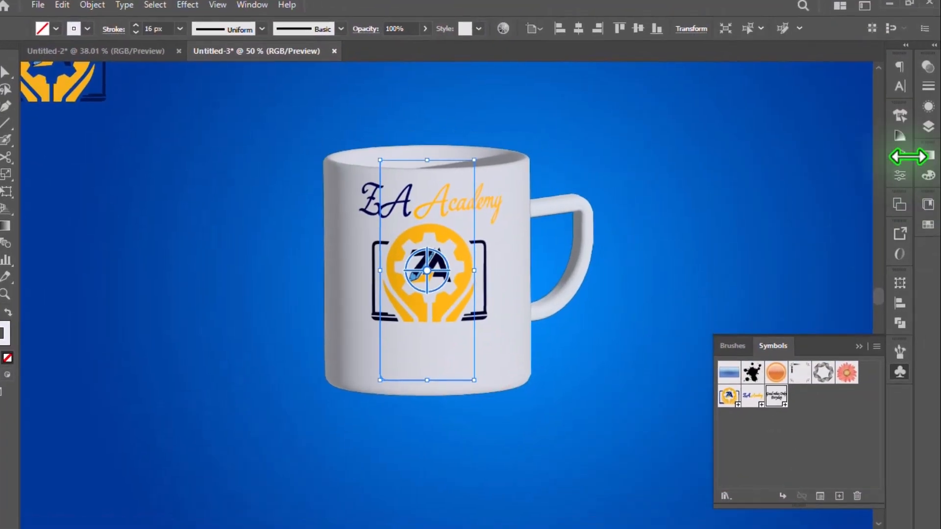
click(900, 156)
drag(872, 233, 875, 262)
click(848, 237)
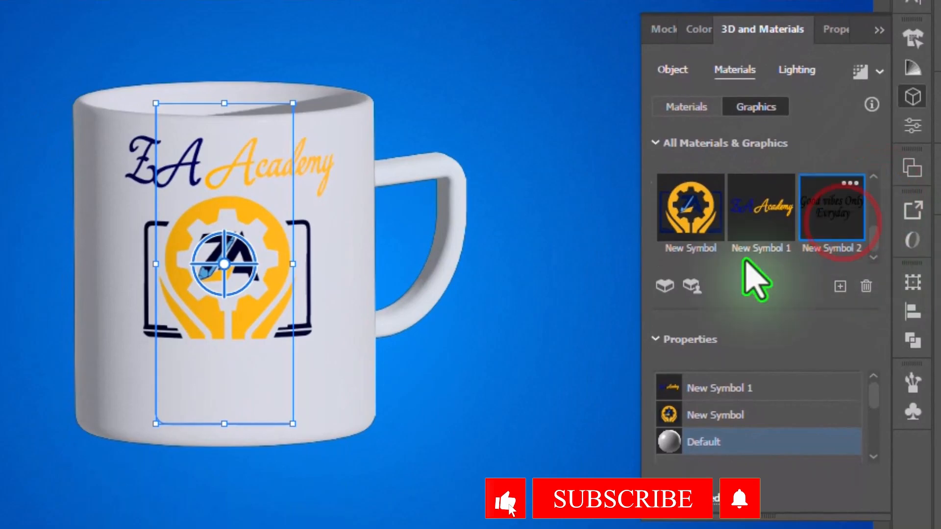
drag(220, 287, 231, 399)
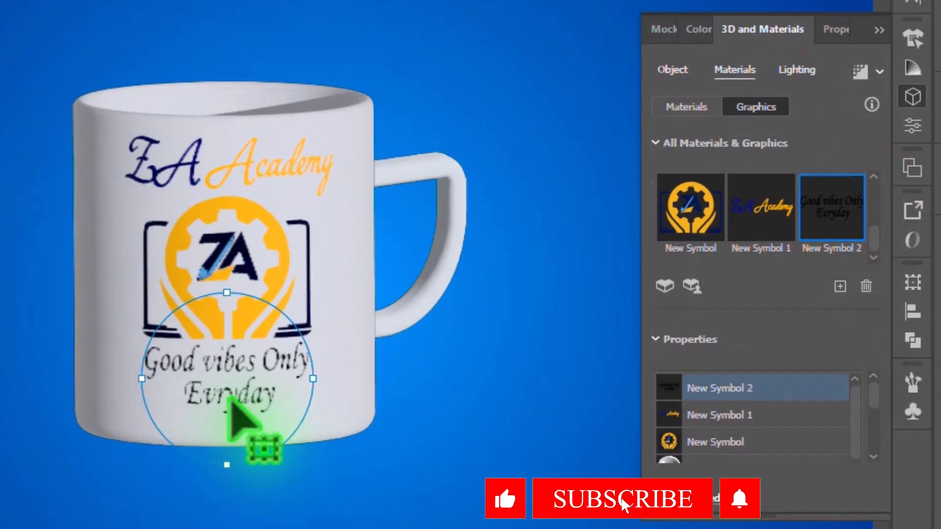
click(424, 439)
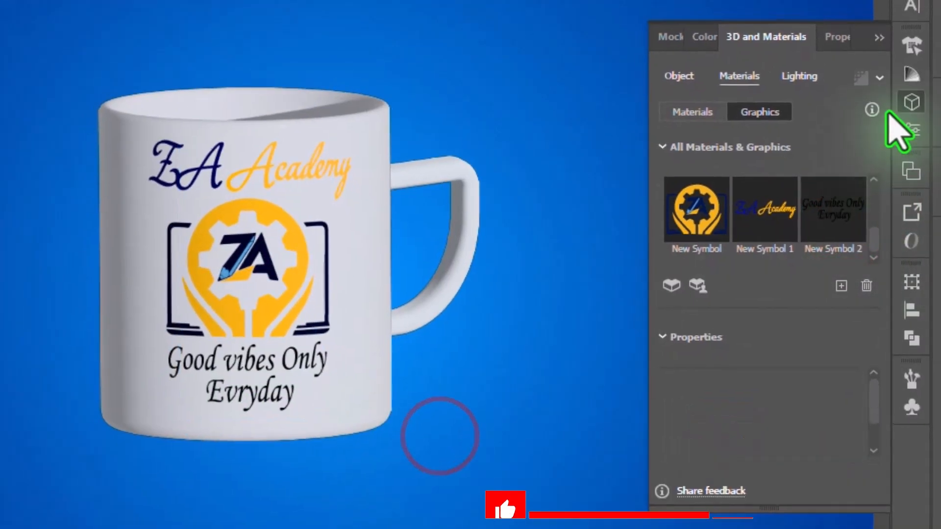
click(879, 37)
Move the mug body and handle together slightly so the whole mug sits centred on the blue background
scroll(640, 194, down, 2)
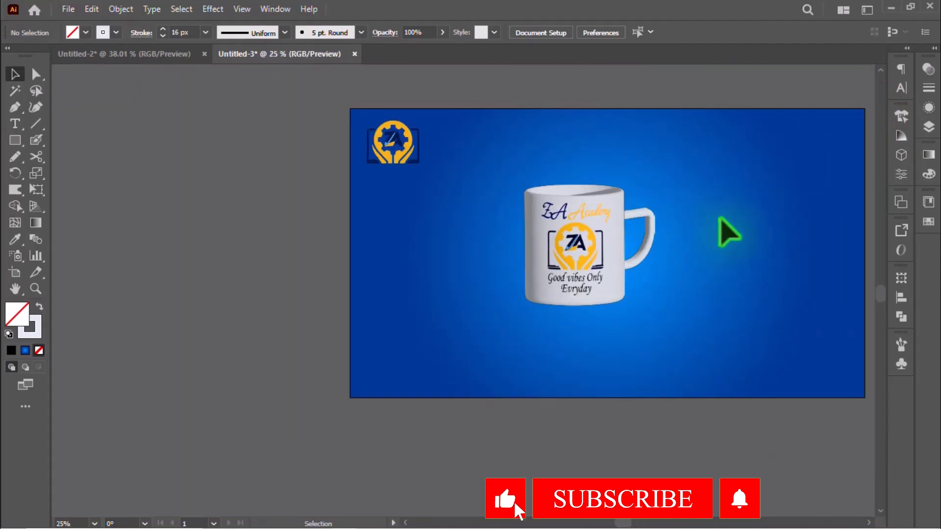
scroll(784, 217, up, 2)
scroll(786, 216, down, 1)
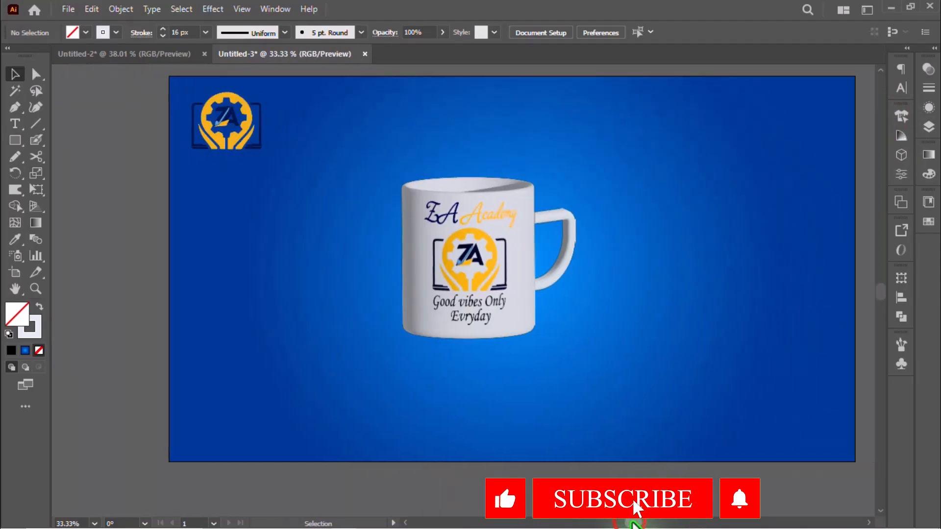
drag(632, 522, 635, 523)
drag(357, 137, 525, 282)
drag(490, 221, 515, 229)
click(828, 249)
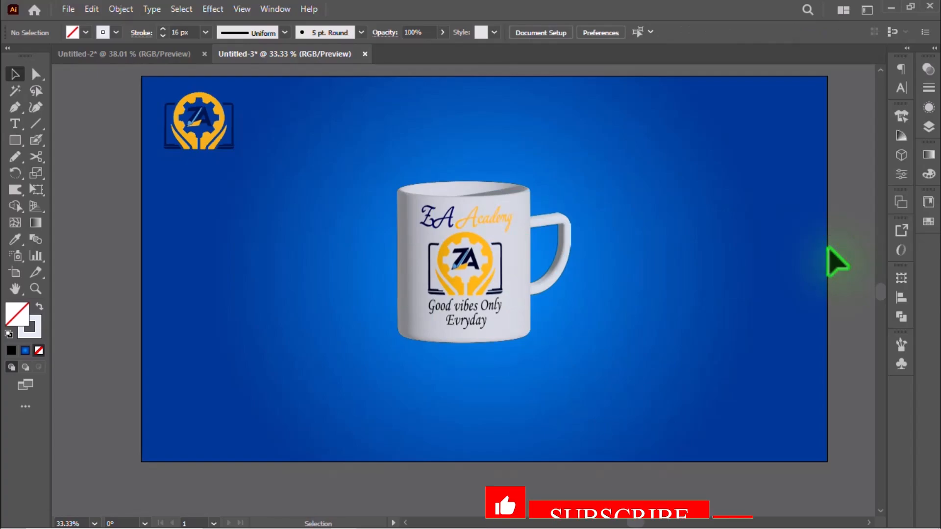